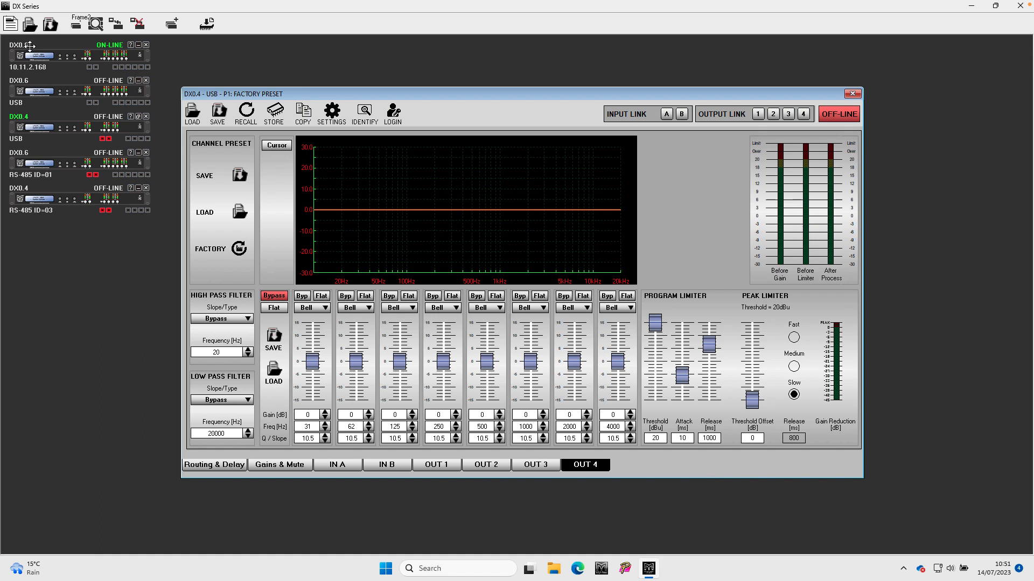
Open the control window of the on-line DX0.6 unit and look through its output channels, returning to OUT 1.
left_click(46, 57)
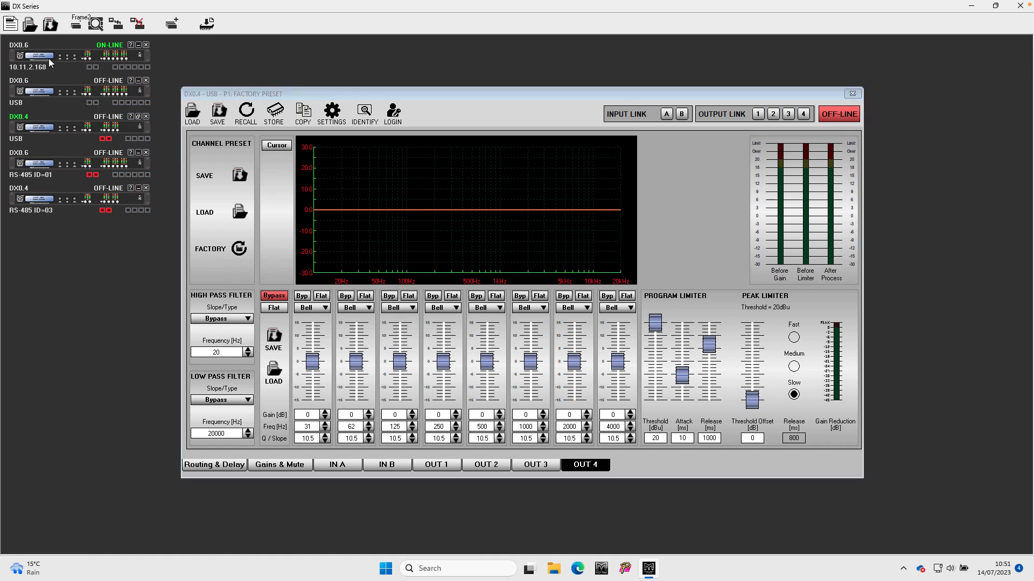
double_click(54, 56)
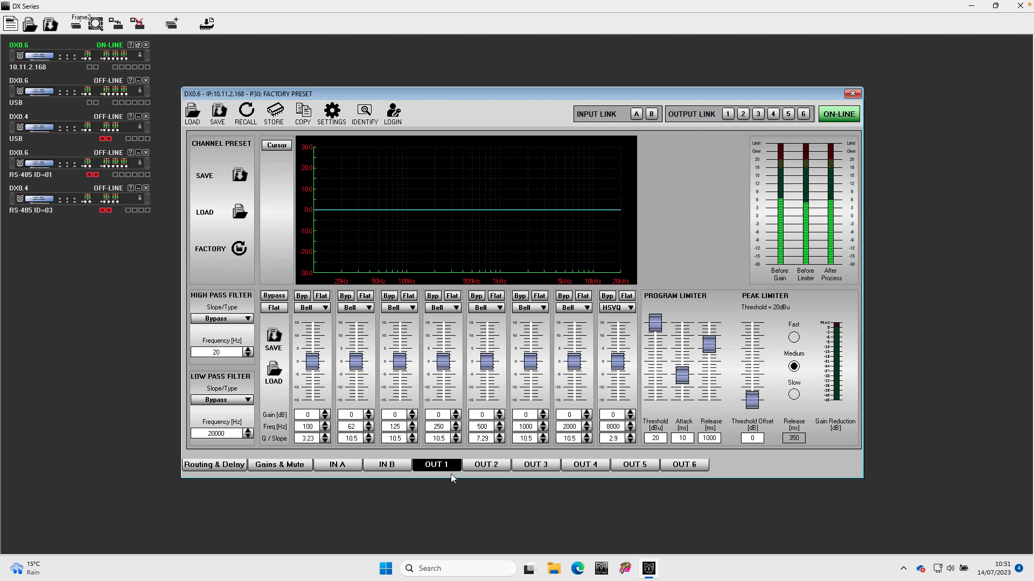
left_click(502, 469)
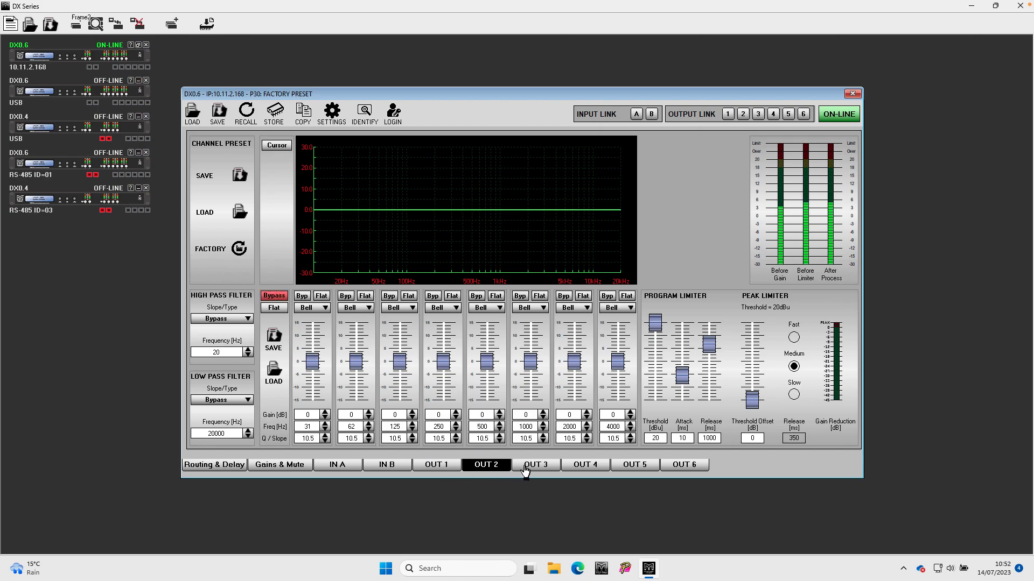
left_click(528, 469)
left_click(584, 469)
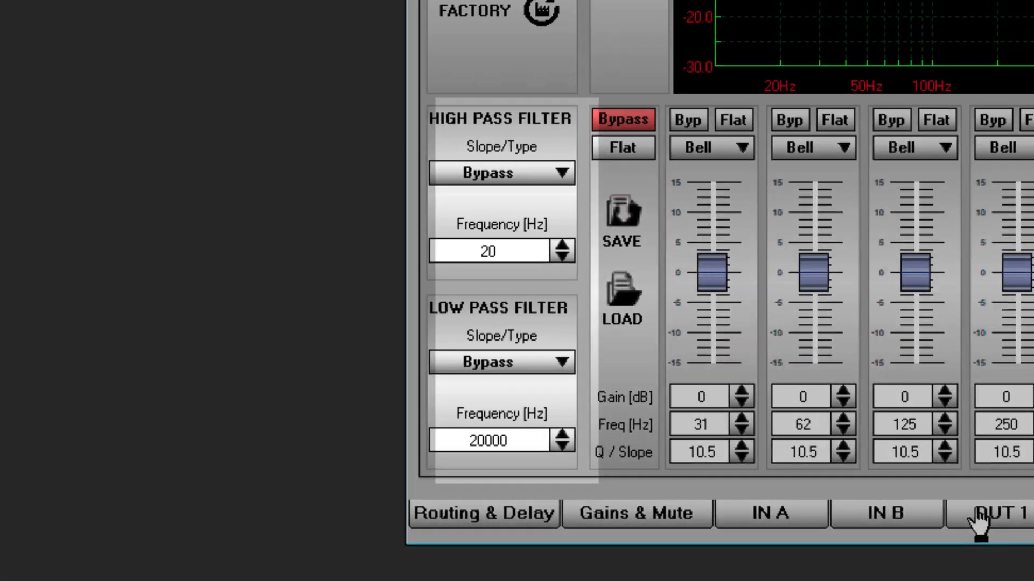
left_click(581, 479)
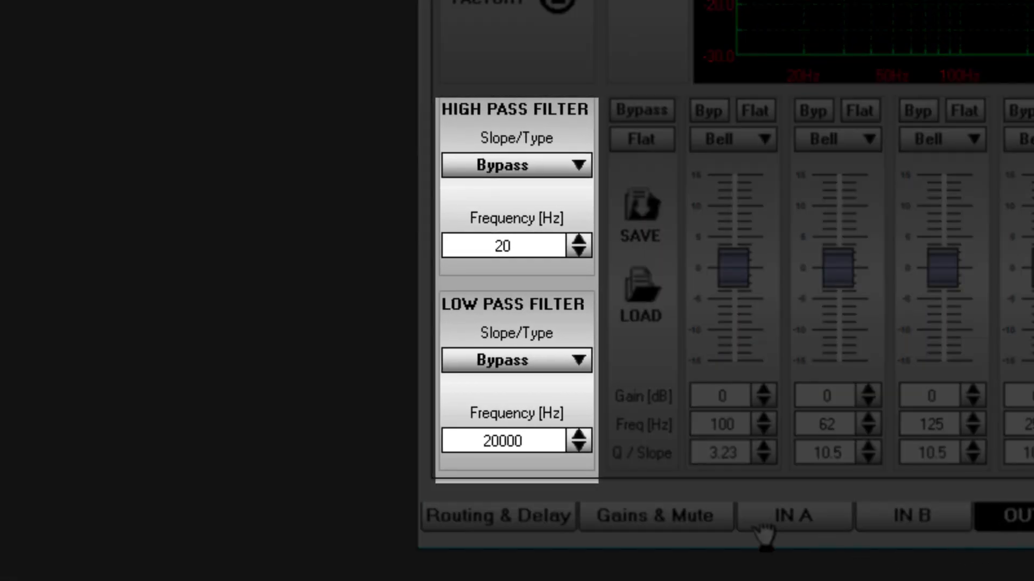
Set OUT 1's high pass filter slope to -24dB/oct LR and its low pass filter slope to -48dB/oct LR.
left_click(474, 167)
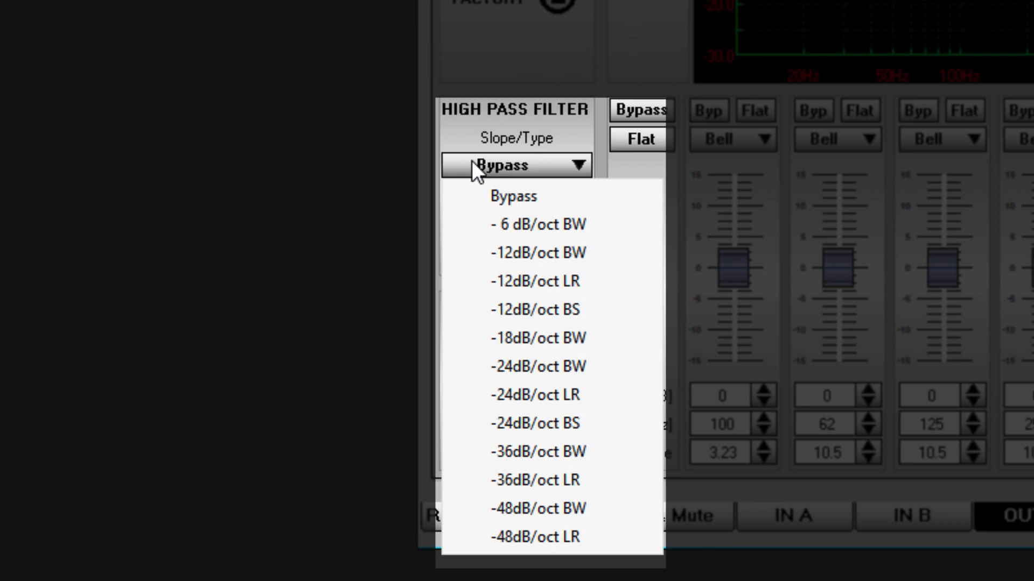
left_click(516, 395)
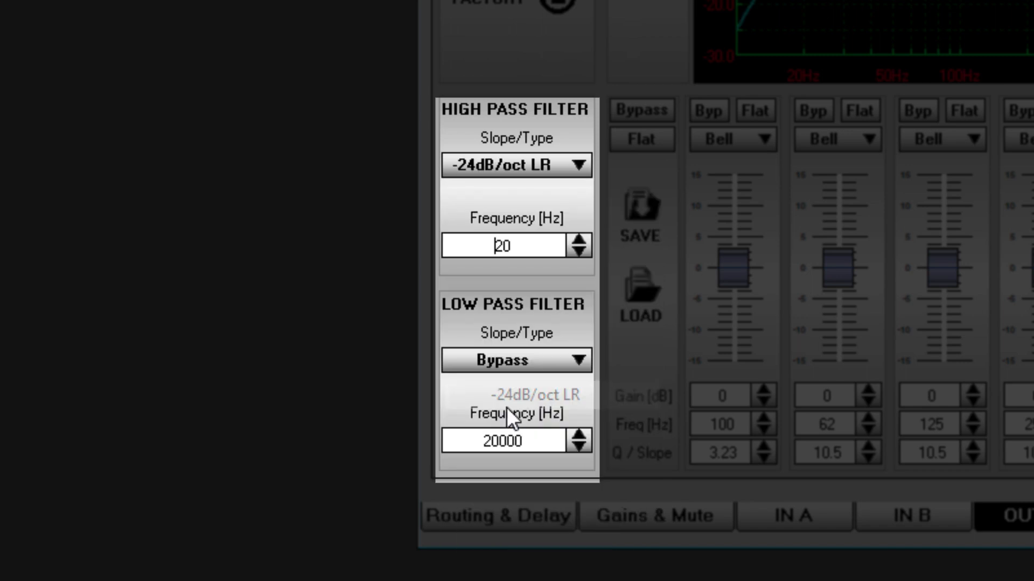
left_click(518, 359)
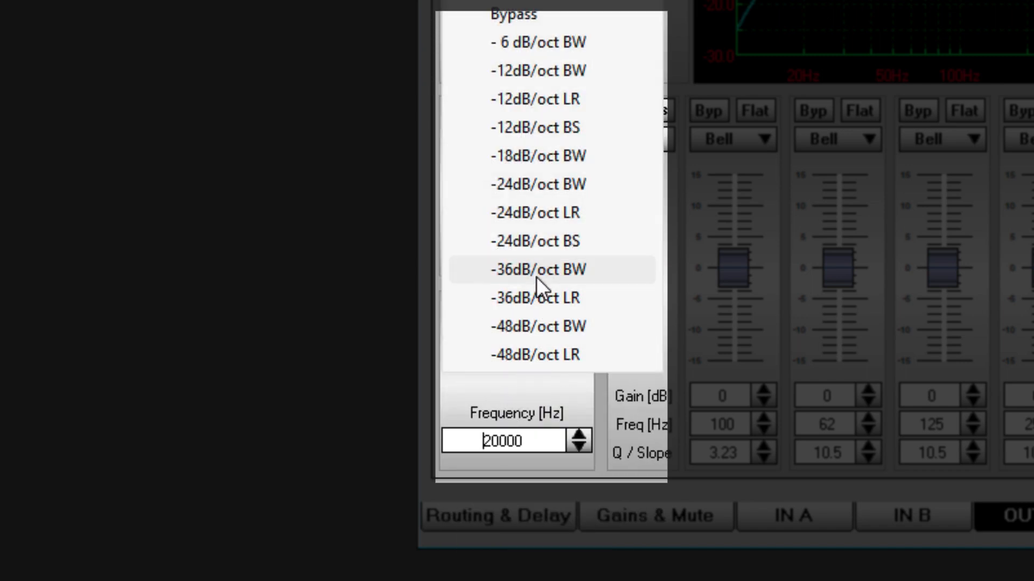
left_click(535, 356)
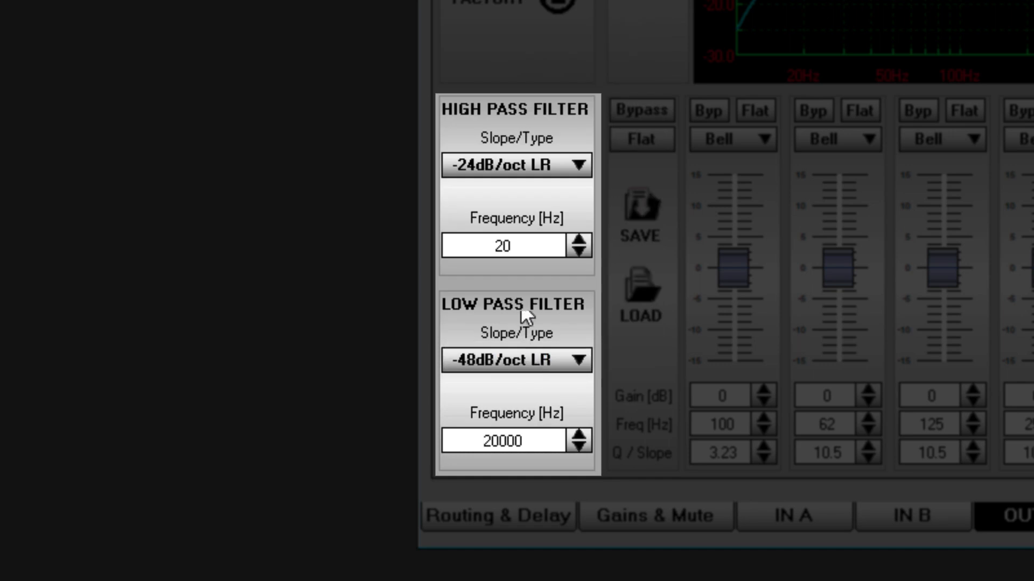
Set the high pass filter frequency to 25 Hz and the low pass filter frequency to 1200 Hz.
left_click(578, 241)
left_click(578, 240)
left_click(579, 241)
left_click(578, 240)
left_click(578, 240)
left_click_drag(527, 441, 462, 442)
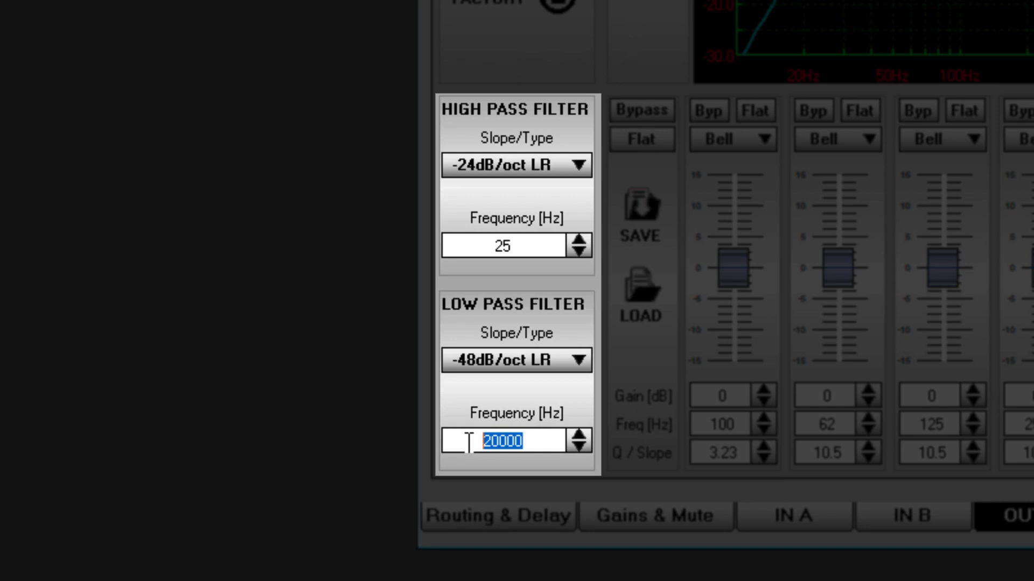
type("1200")
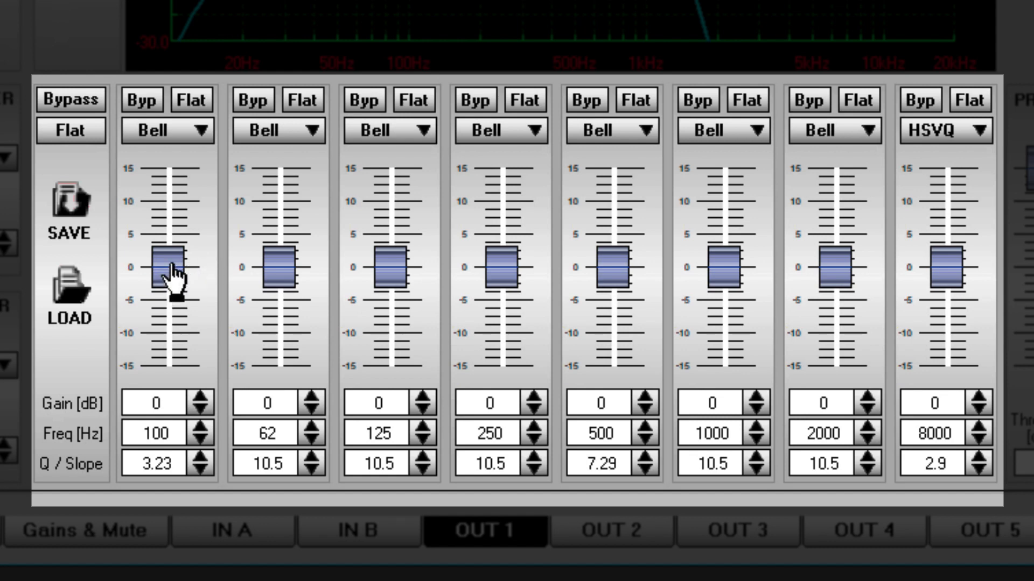
Adjust the EQ gain faders to about 6.8 dB on bands 1 and 4 and about -2.2 dB on band 3.
left_click_drag(174, 268, 175, 223)
left_click_drag(401, 281, 401, 300)
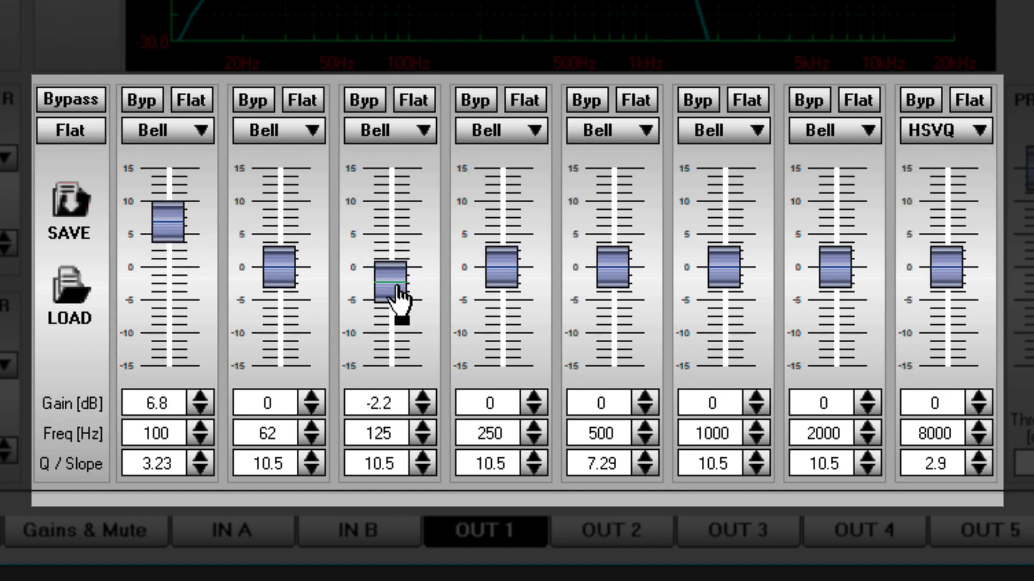
left_click(178, 131)
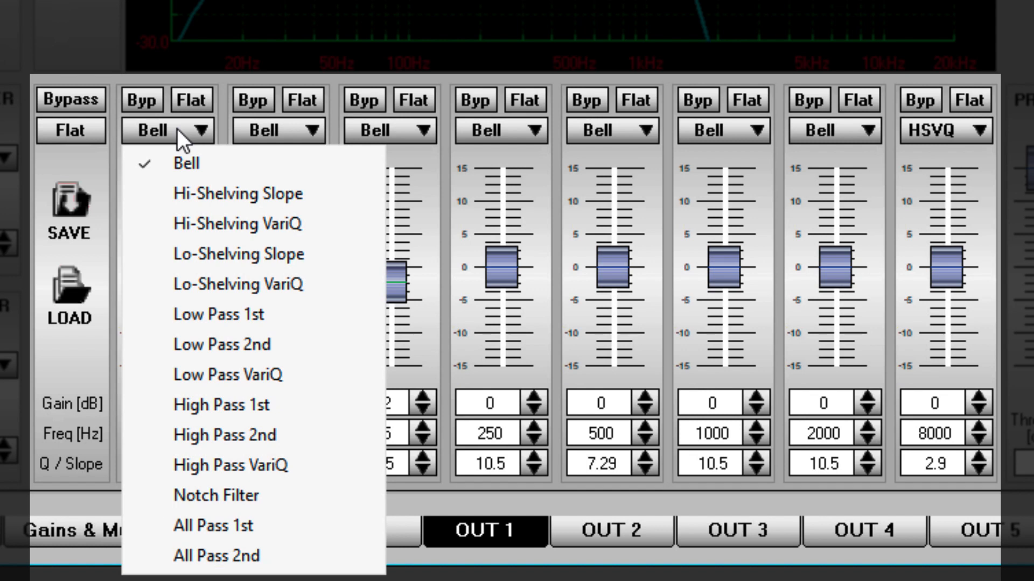
left_click(509, 285)
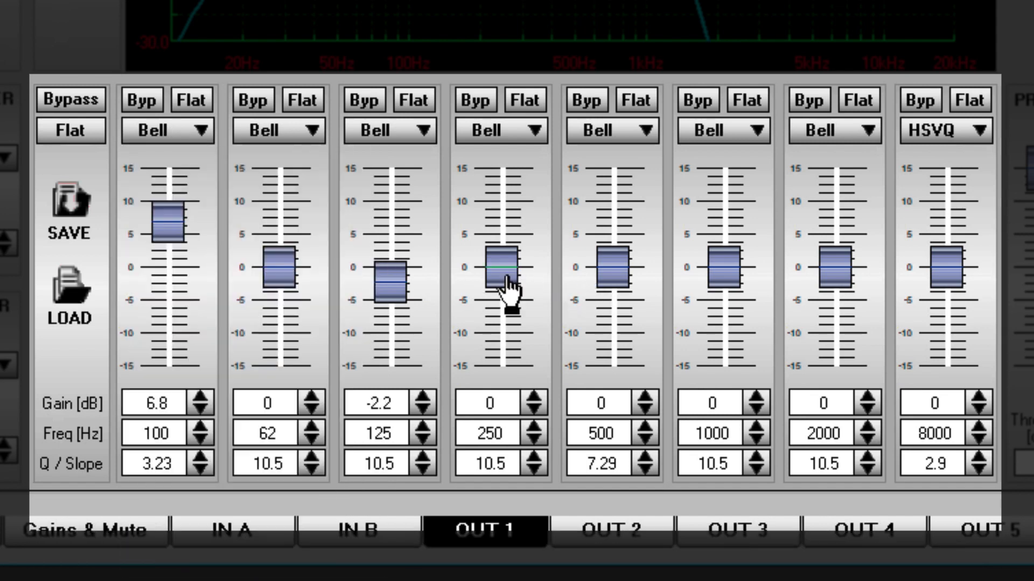
left_click_drag(505, 284, 504, 233)
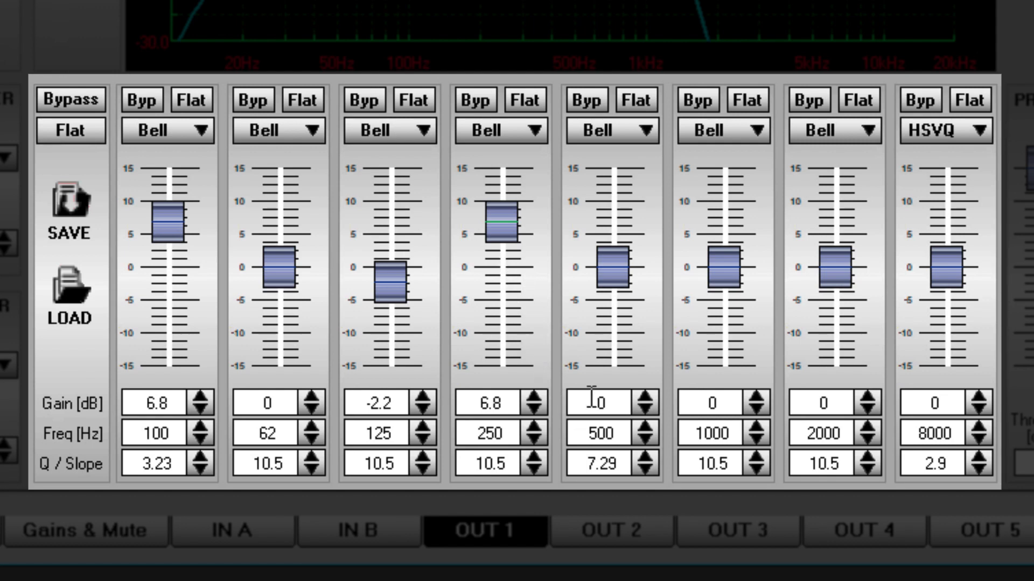
Adjust the gain of the 500 Hz EQ band in small increments to 0.3 dB.
left_click(644, 398)
left_click(644, 399)
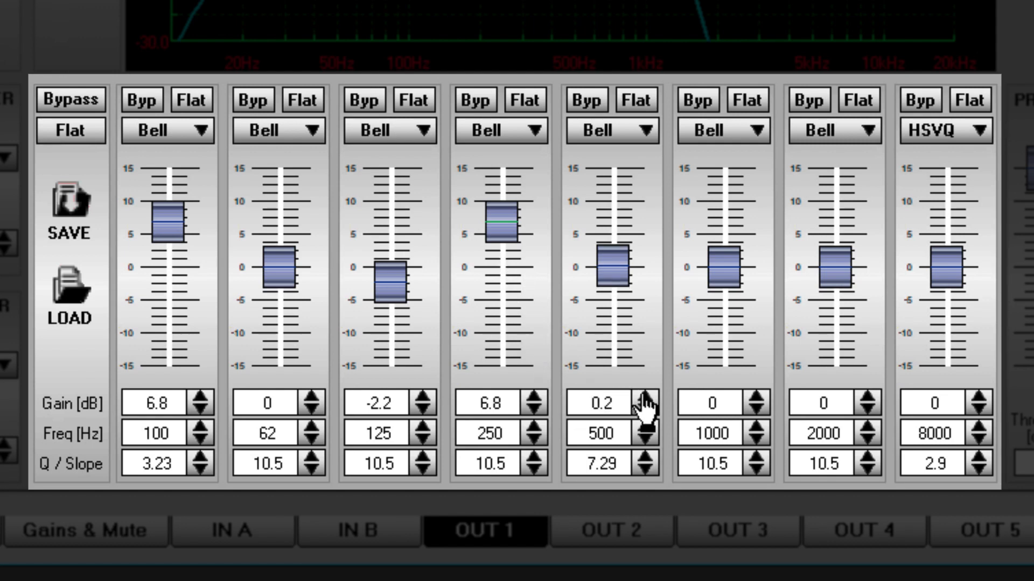
left_click(644, 398)
left_click(644, 398)
left_click(645, 397)
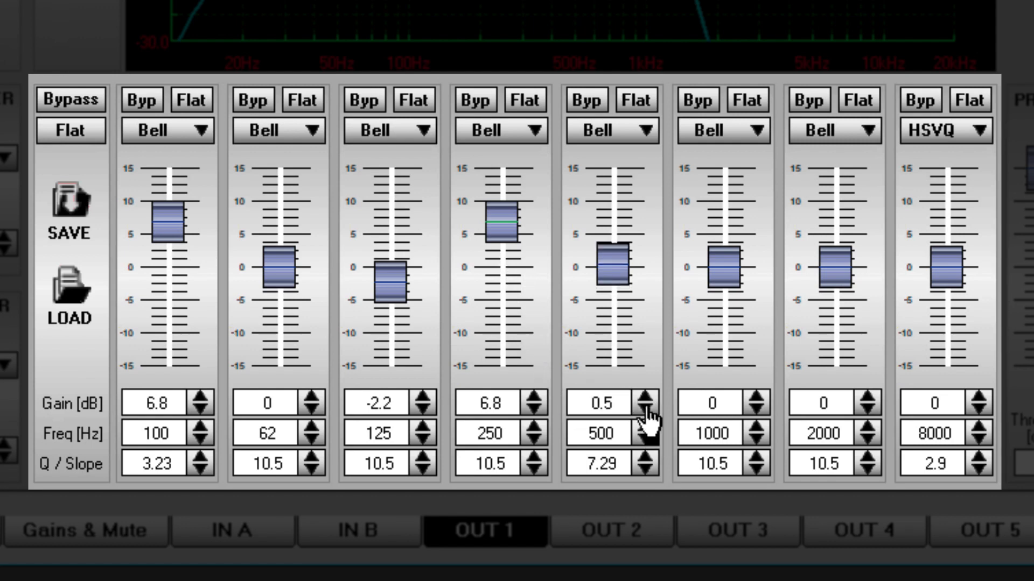
left_click(647, 410)
left_click(647, 410)
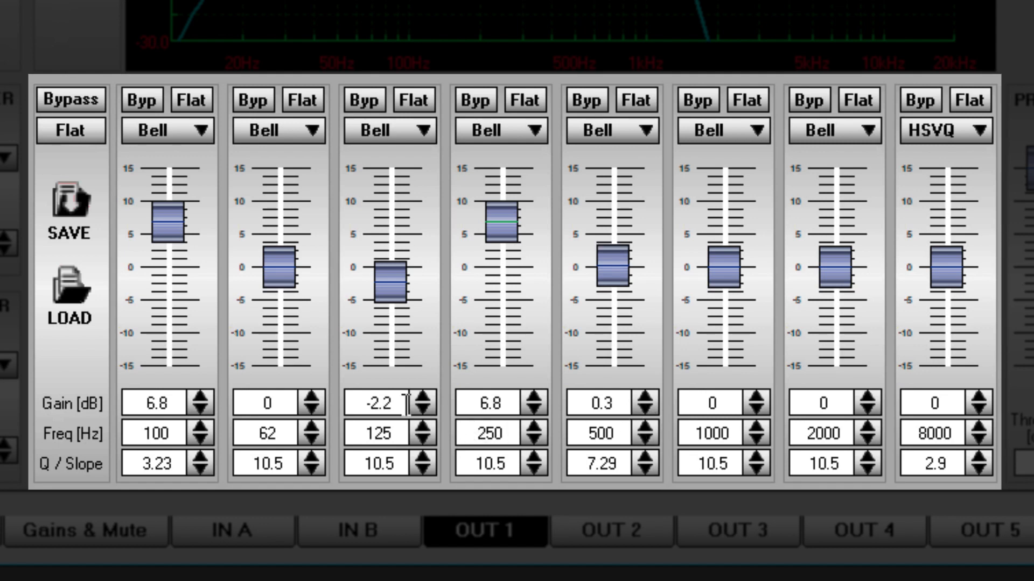
Set EQ band 3 to a gain of 5 dB at 200 Hz and band 1's frequency to 103 Hz.
left_click_drag(395, 403, 347, 396)
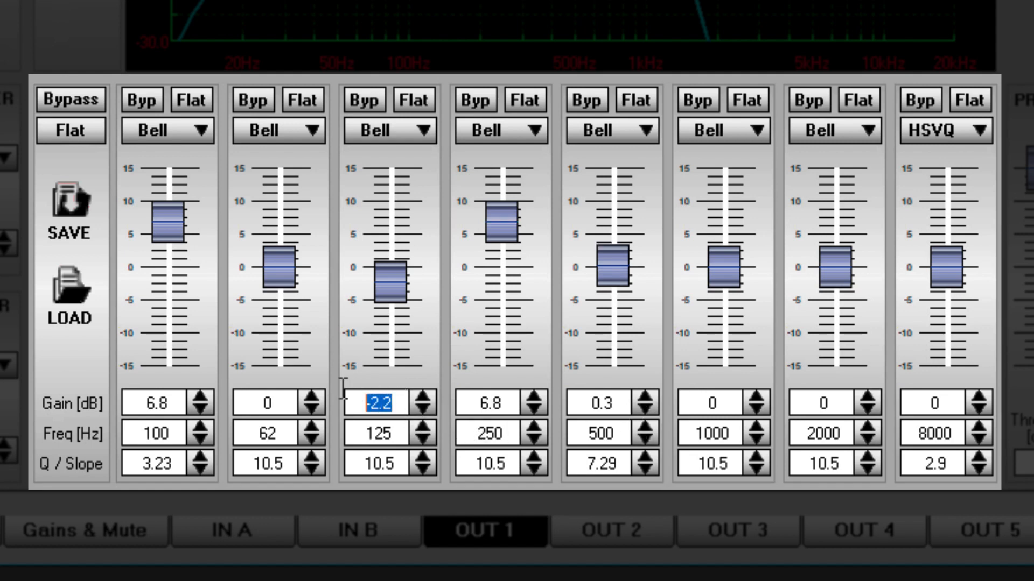
type("5")
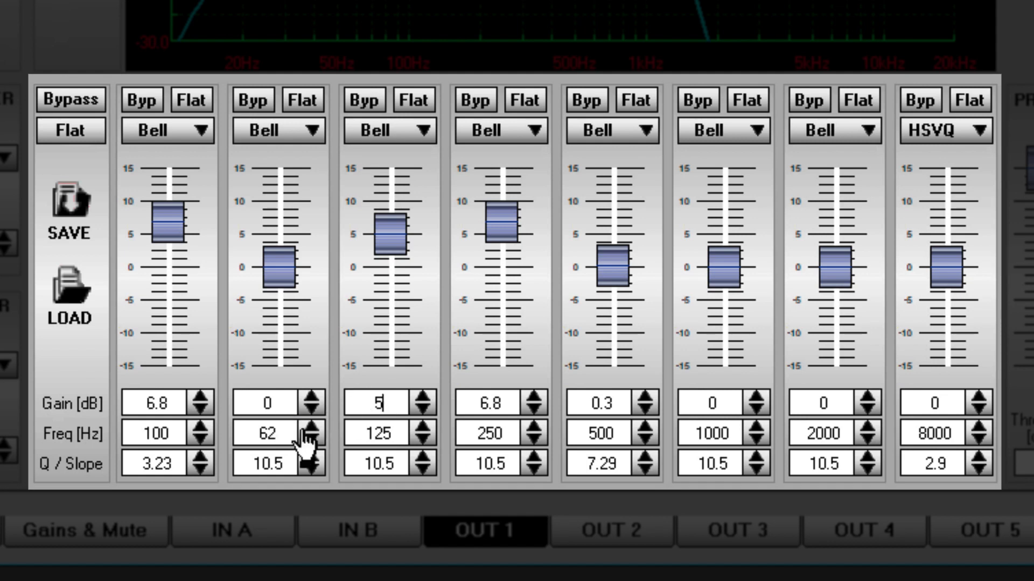
left_click(199, 429)
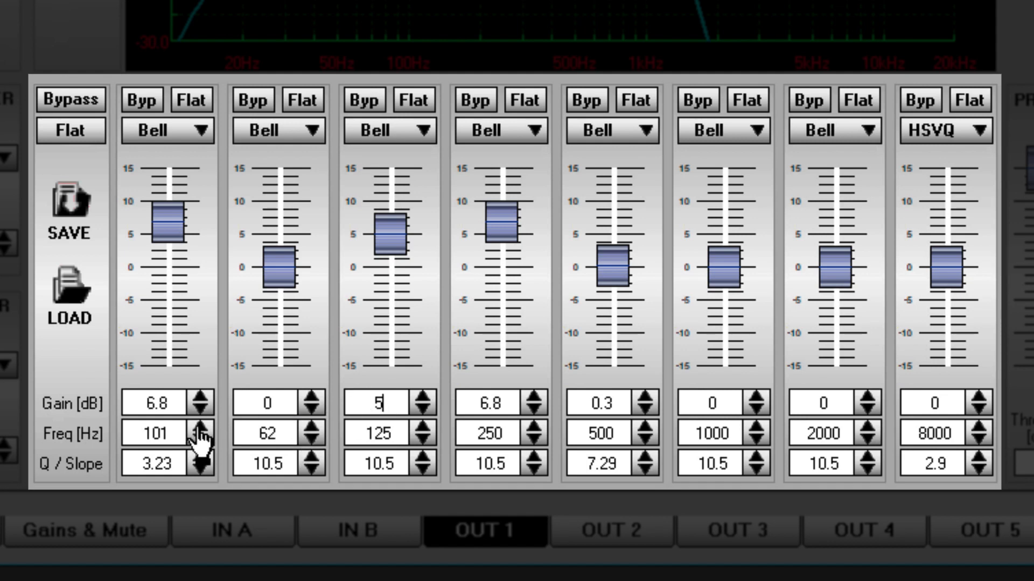
left_click(201, 430)
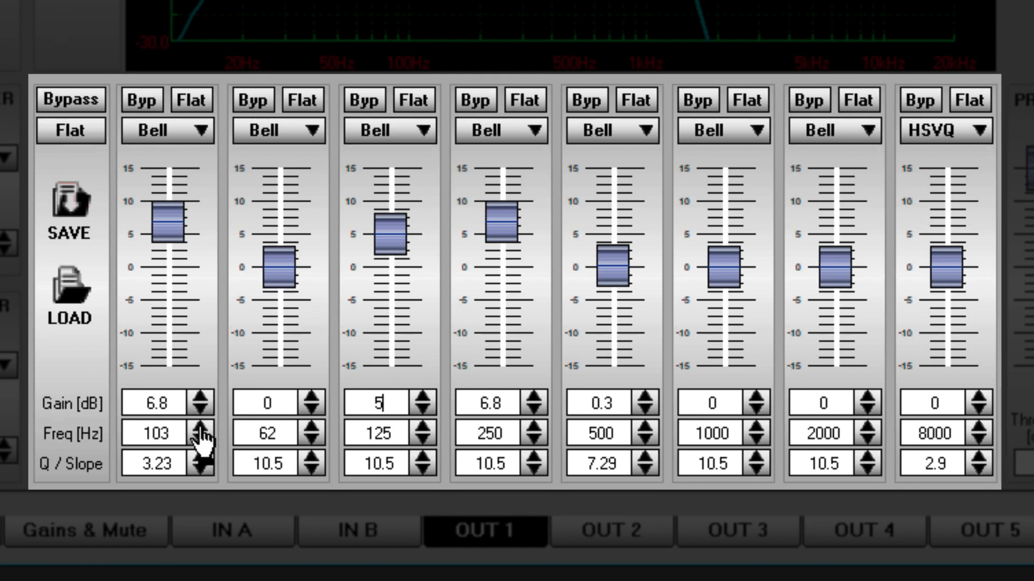
double_click(381, 431)
type("200")
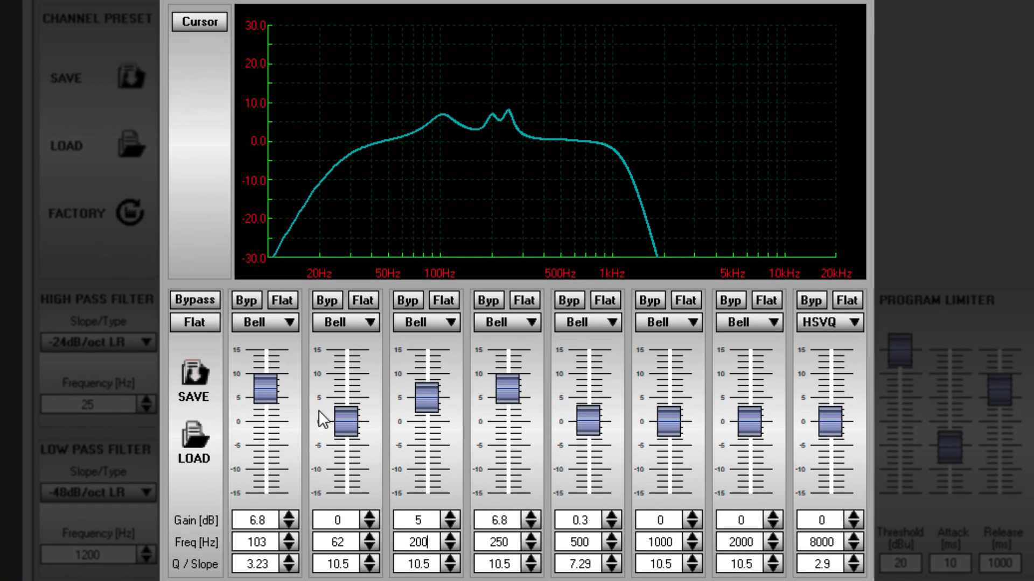
Toggle the whole EQ's bypass on and off, bypass bands 2 and 4 individually, and flatten band 3.
left_click(193, 304)
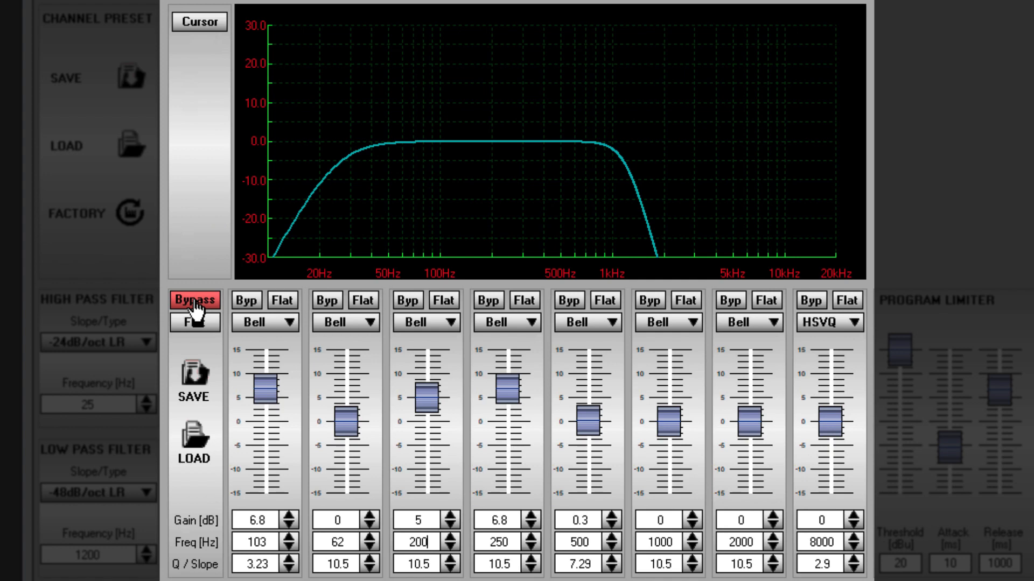
left_click(195, 304)
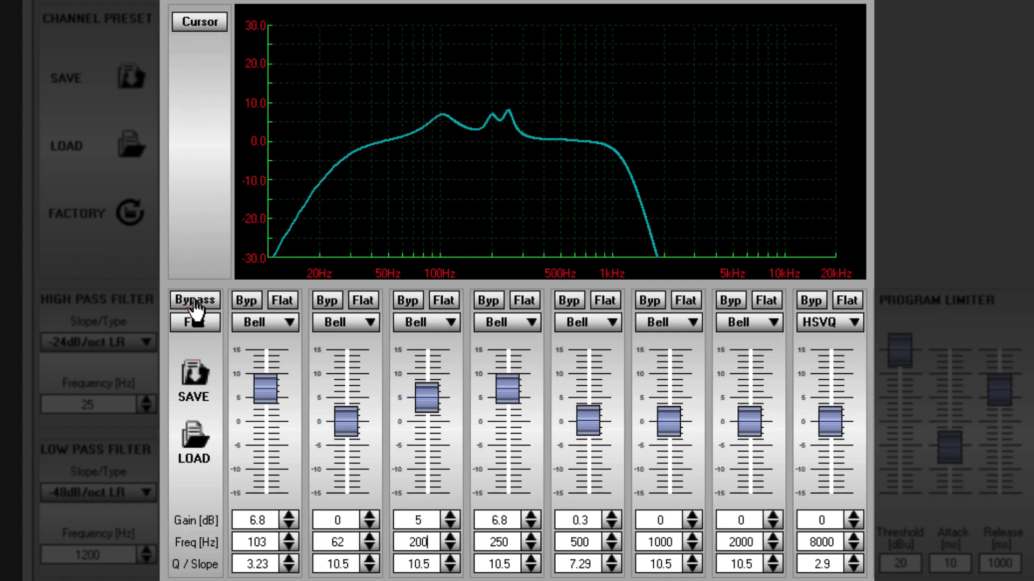
left_click(327, 305)
left_click(487, 305)
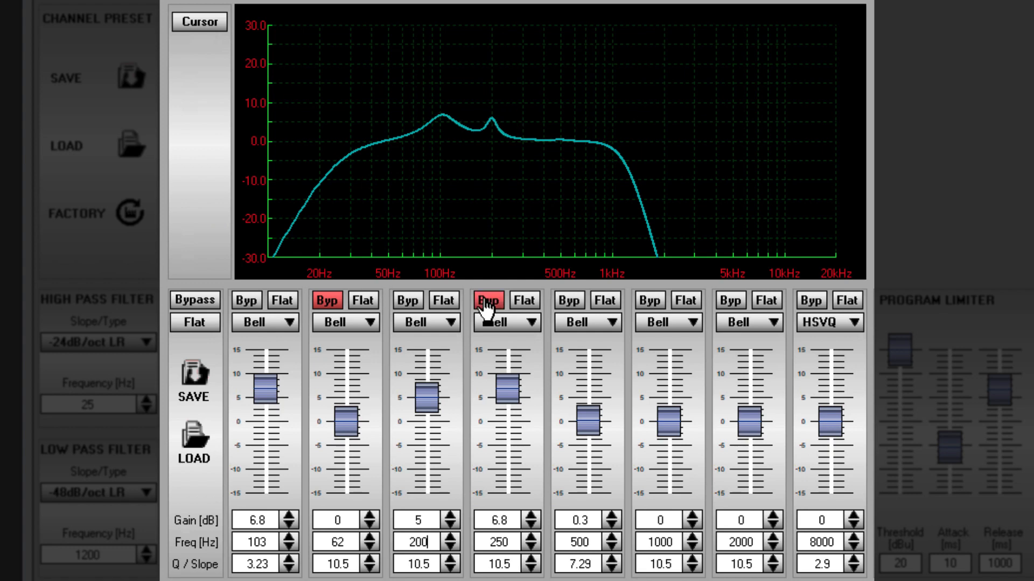
left_click(442, 301)
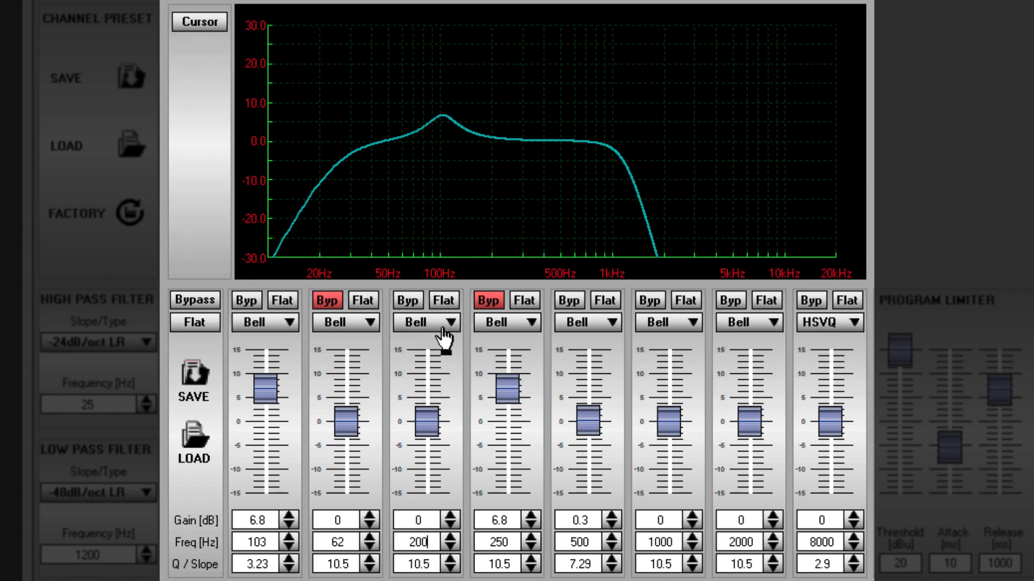
Load the saved equalizer preset Output RQ Demo.Peq into OUT 1's EQ.
left_click(193, 437)
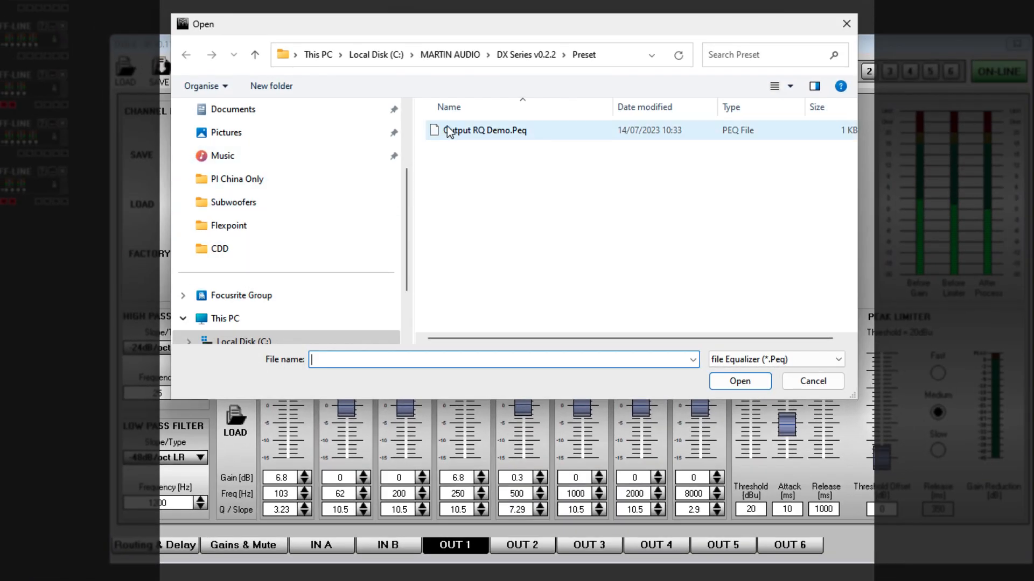
left_click(442, 134)
left_click(728, 382)
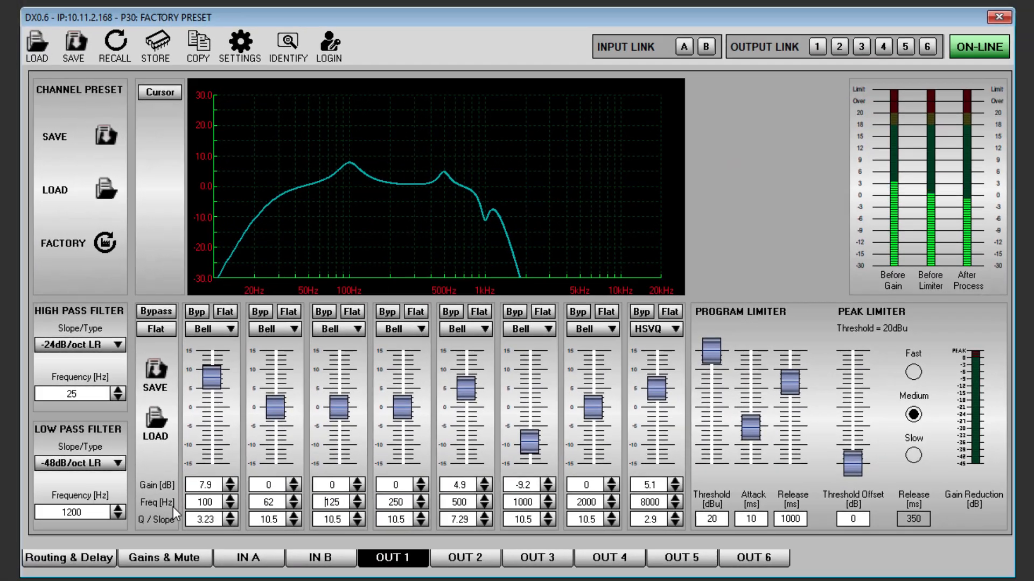
Raise the output gain of CH-1 to about 2.2 dB and return to the OUT 1 settings.
left_click(156, 560)
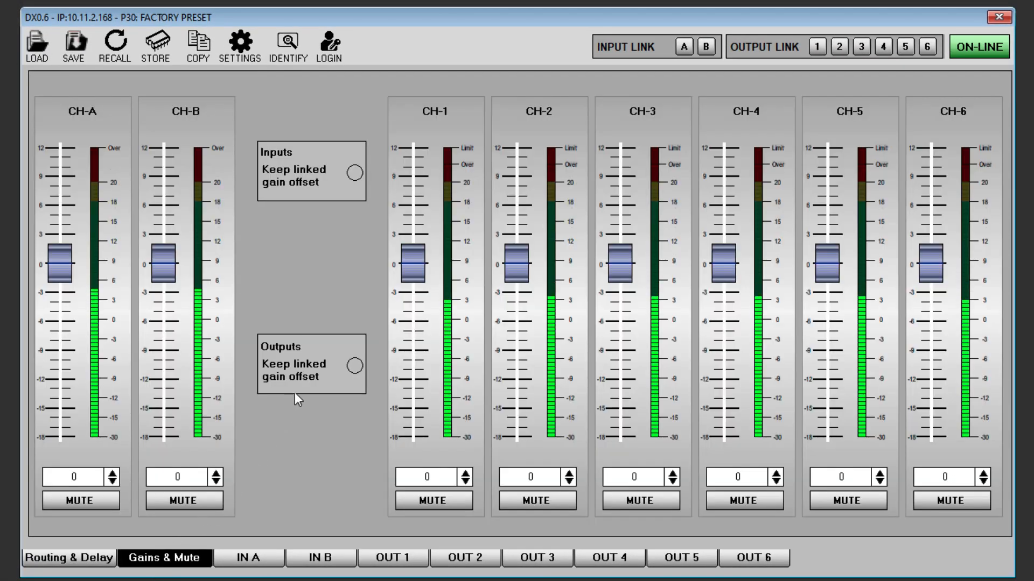
left_click_drag(417, 279, 419, 256)
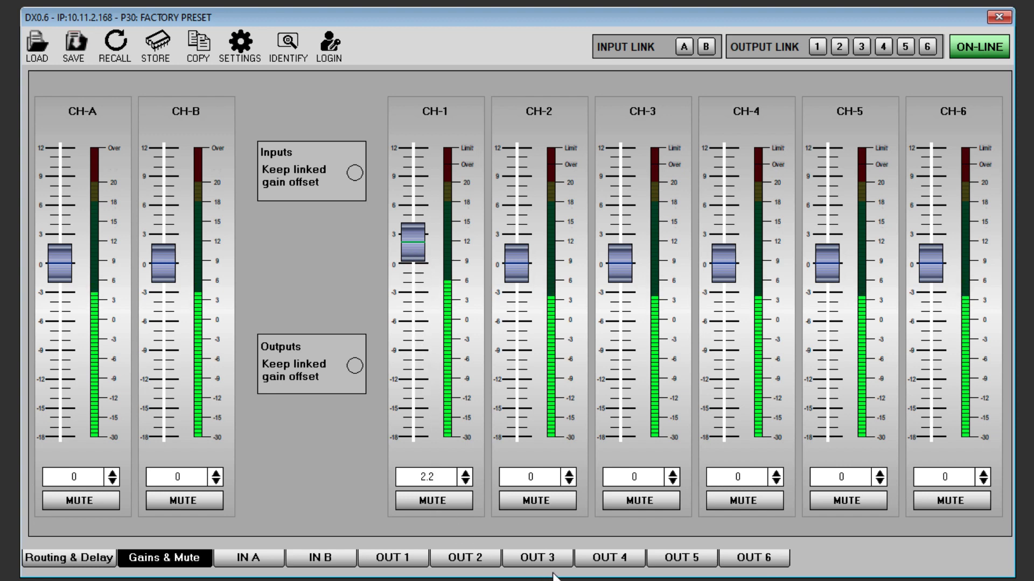
left_click(389, 560)
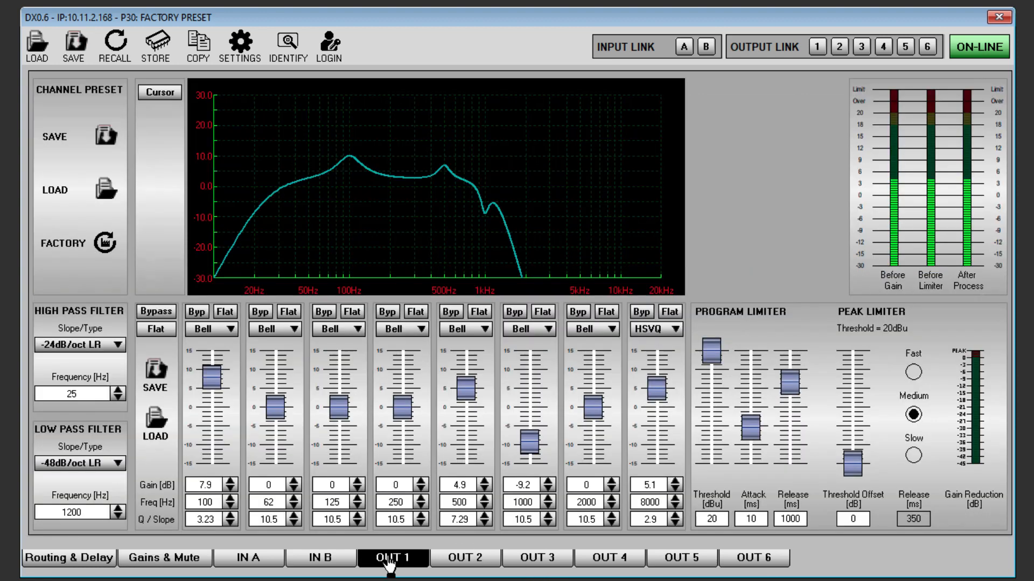
Enable cursor editing on the response graph and move the high pass filter to 24 Hz and the low pass filter to about 8723 Hz.
left_click(160, 92)
left_click_drag(265, 202, 263, 203)
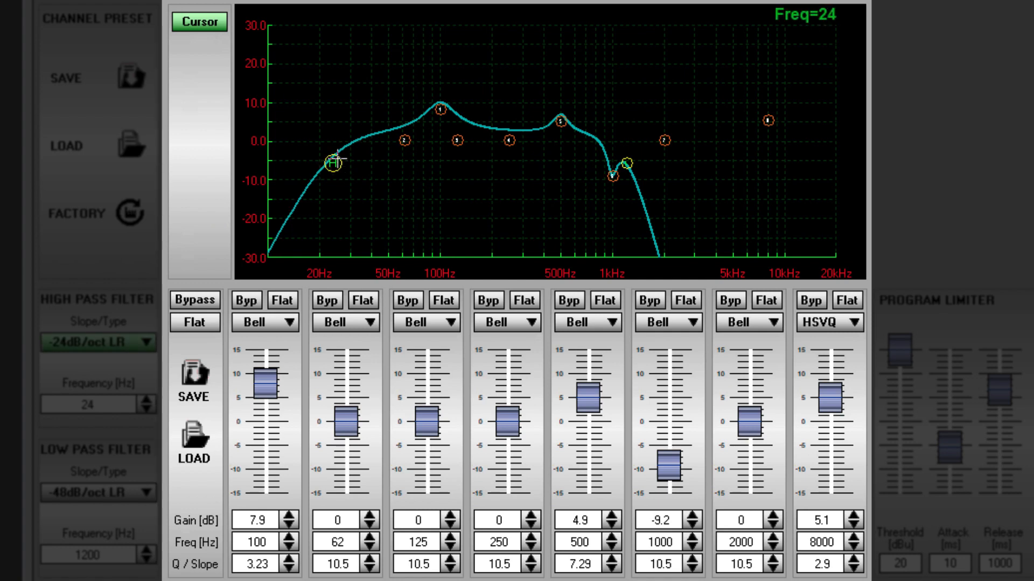
left_click_drag(625, 161, 776, 163)
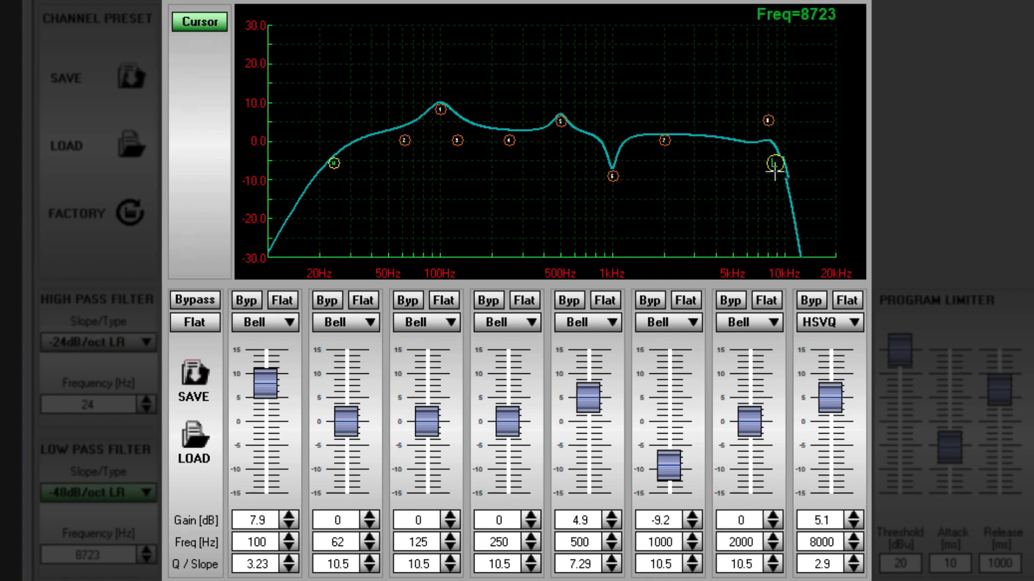
Move EQ band 6 on the response graph to about 1820 Hz with a gain of about 14 dB.
left_click(613, 176)
left_click_drag(612, 176, 656, 85)
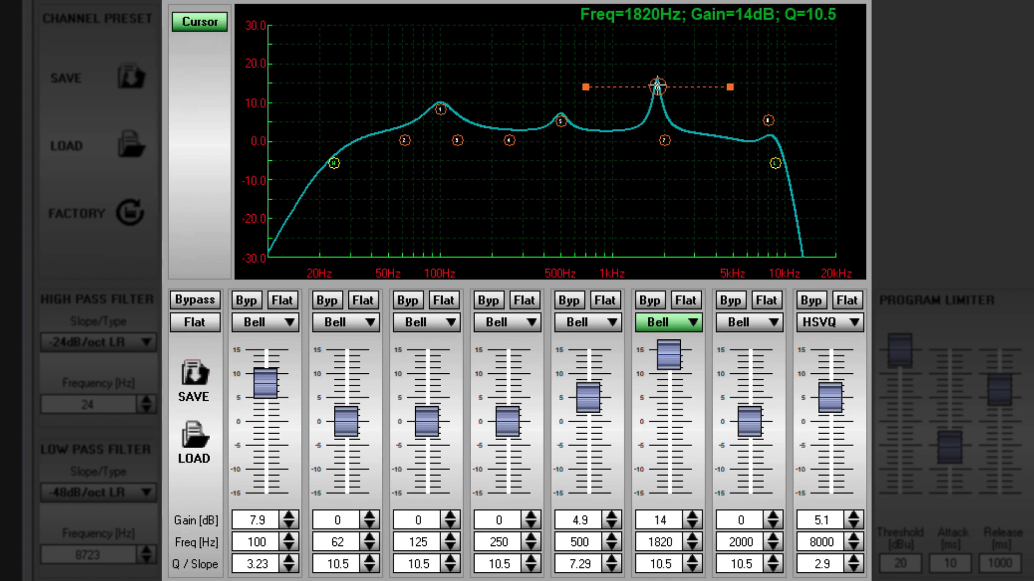
On the response graph, widen EQ band 6 to a Q of 2.79 and raise band 1's gain to about 12 dB.
left_click_drag(586, 87, 568, 88)
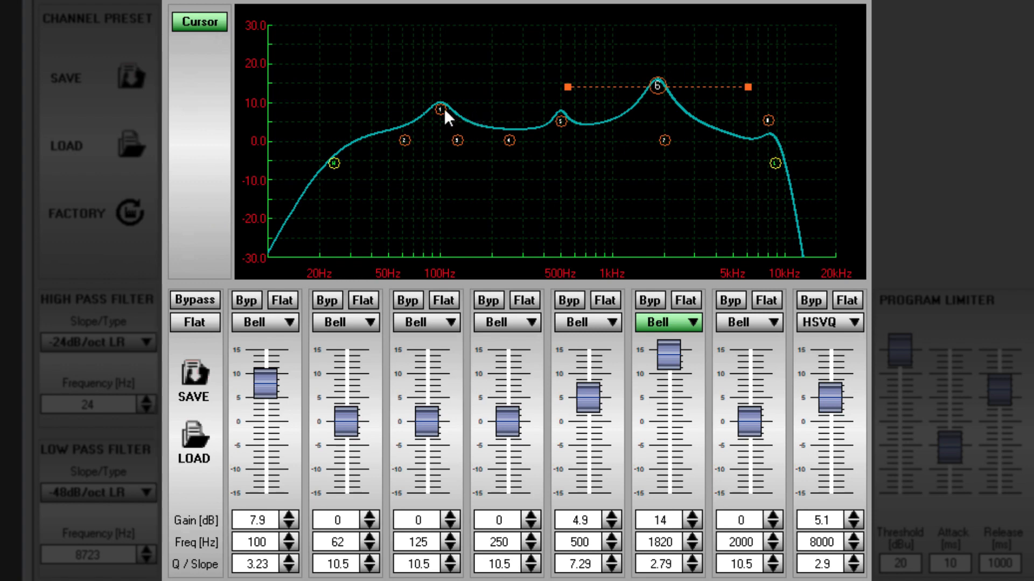
left_click_drag(444, 108, 439, 93)
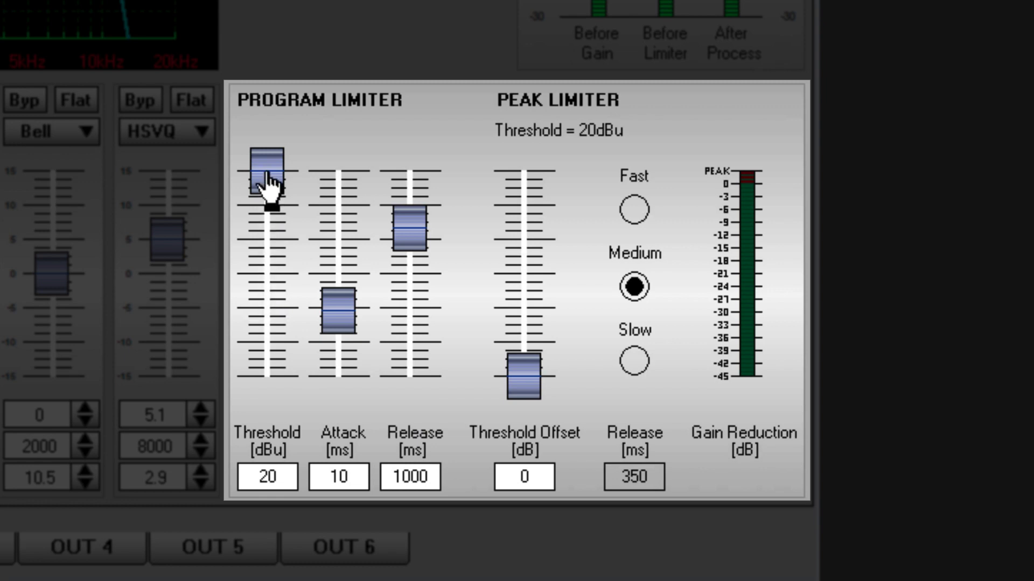
Set the program limiter to a threshold of about 13.6 dBu, an attack of 50 ms and a release of 3000 ms.
left_click_drag(268, 183, 274, 228)
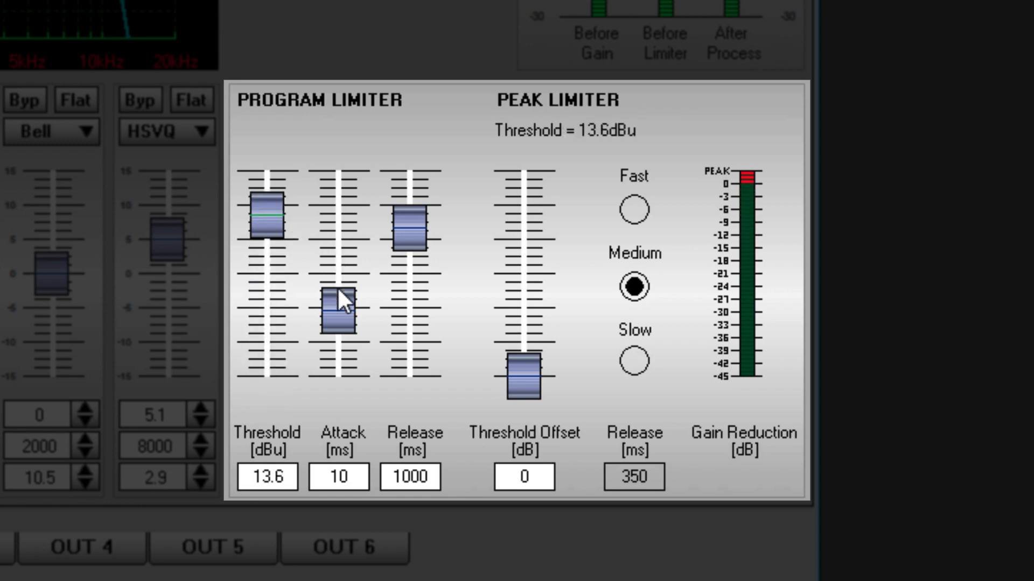
left_click_drag(337, 318, 319, 264)
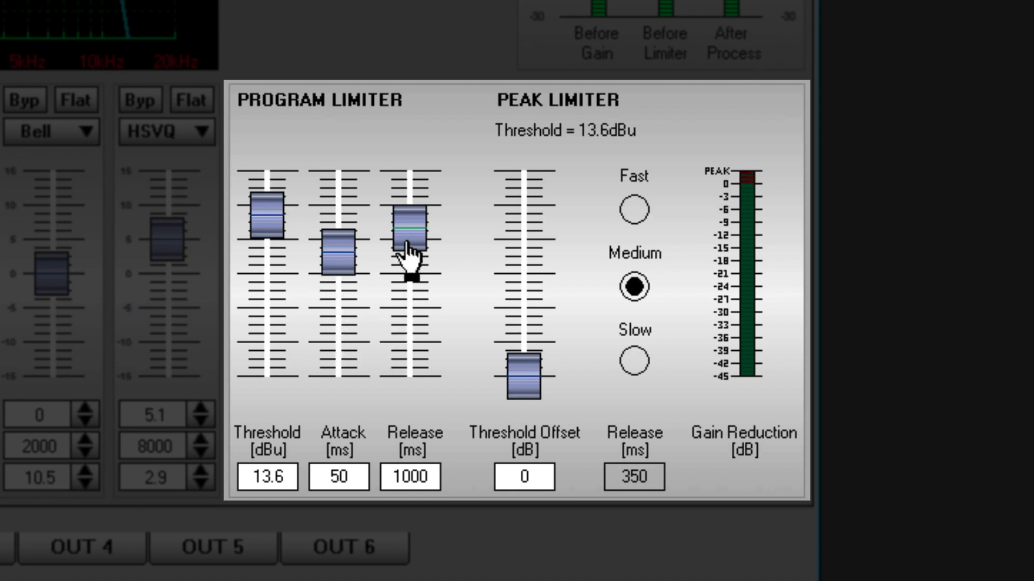
left_click_drag(409, 246, 397, 210)
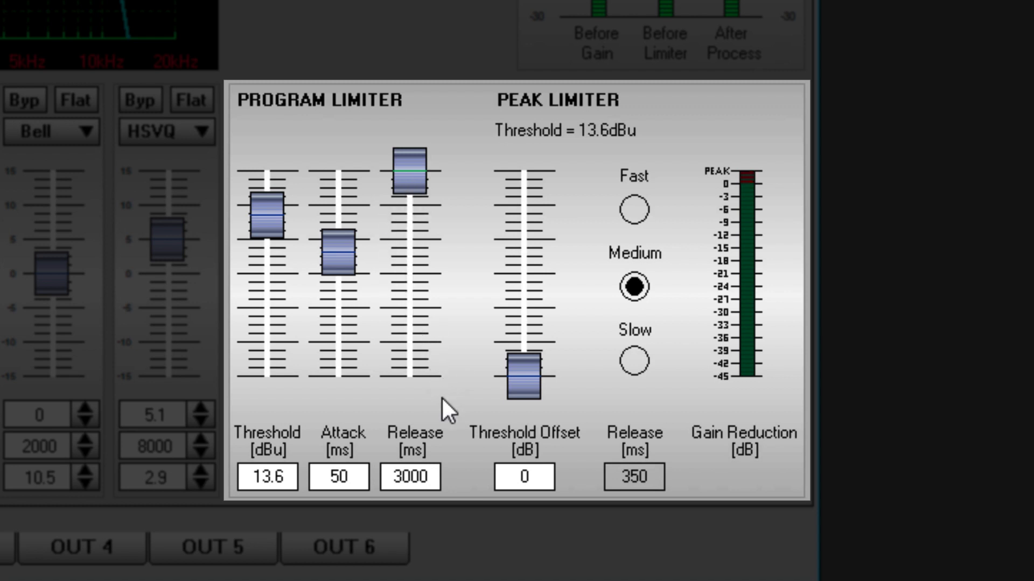
Raise the peak limiter's threshold offset to about 4.2 dB and set its release to Fast after trying Slow and Medium.
left_click(526, 383)
left_click_drag(523, 376, 524, 311)
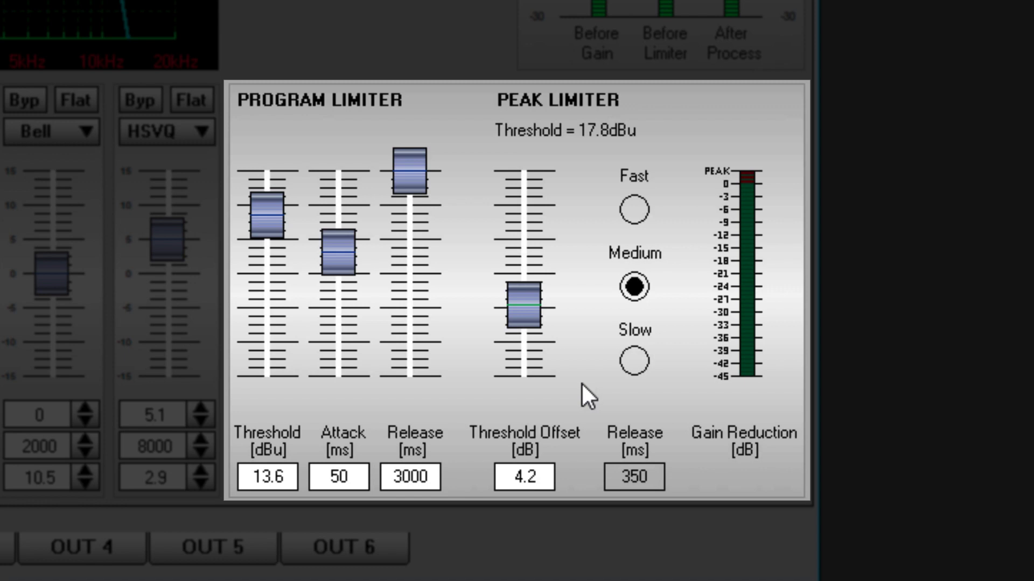
left_click(633, 362)
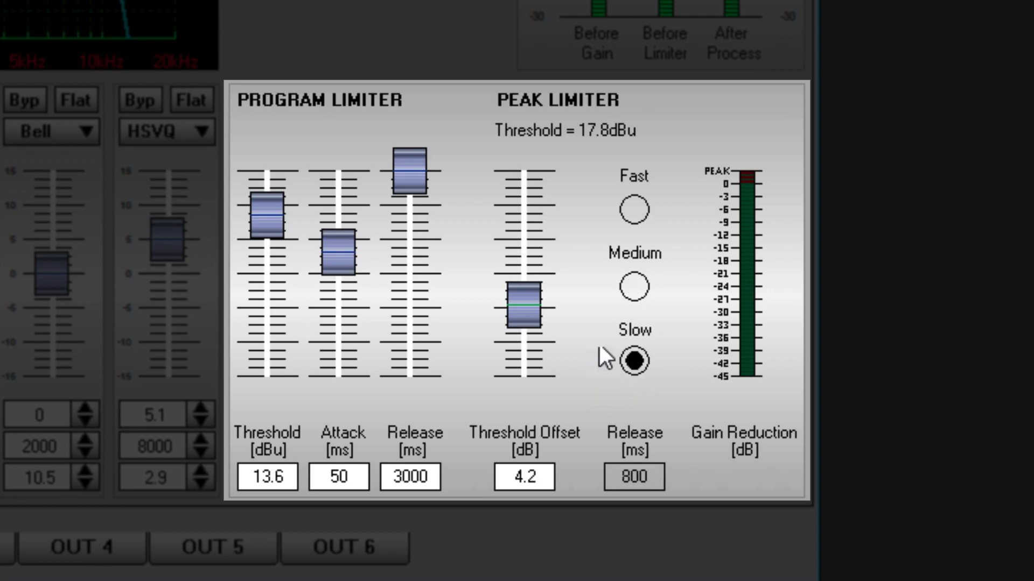
left_click(632, 287)
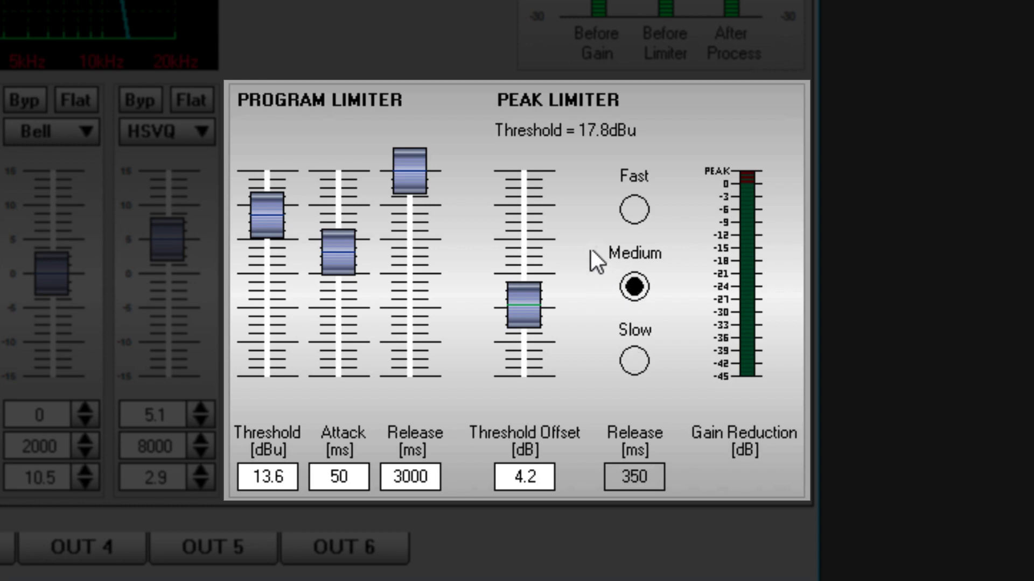
left_click(634, 213)
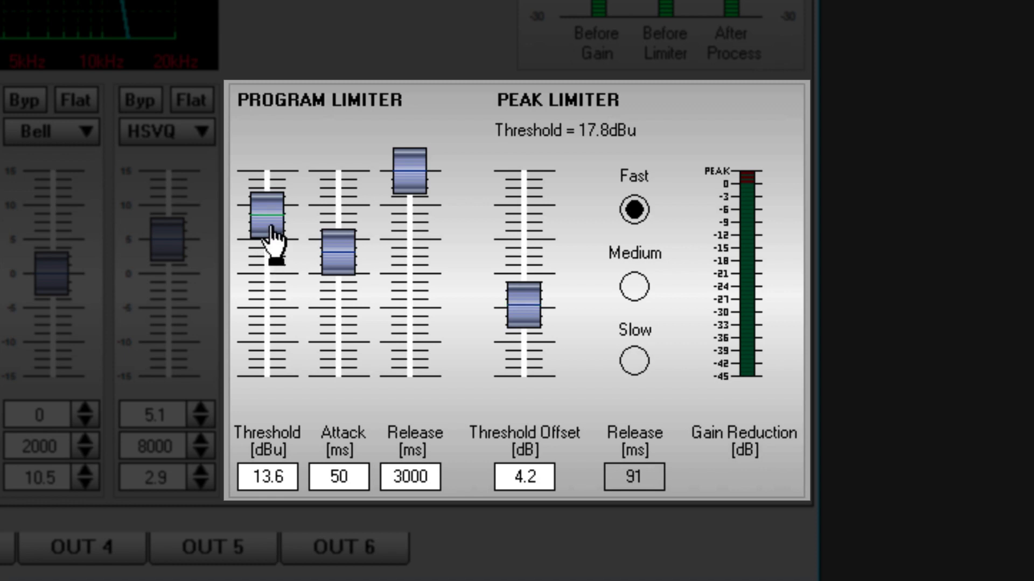
Lower the program limiter threshold to 6 dBu and raise it slightly until the peak limiter threshold is about 12.2 dBu.
left_click_drag(269, 225, 271, 249)
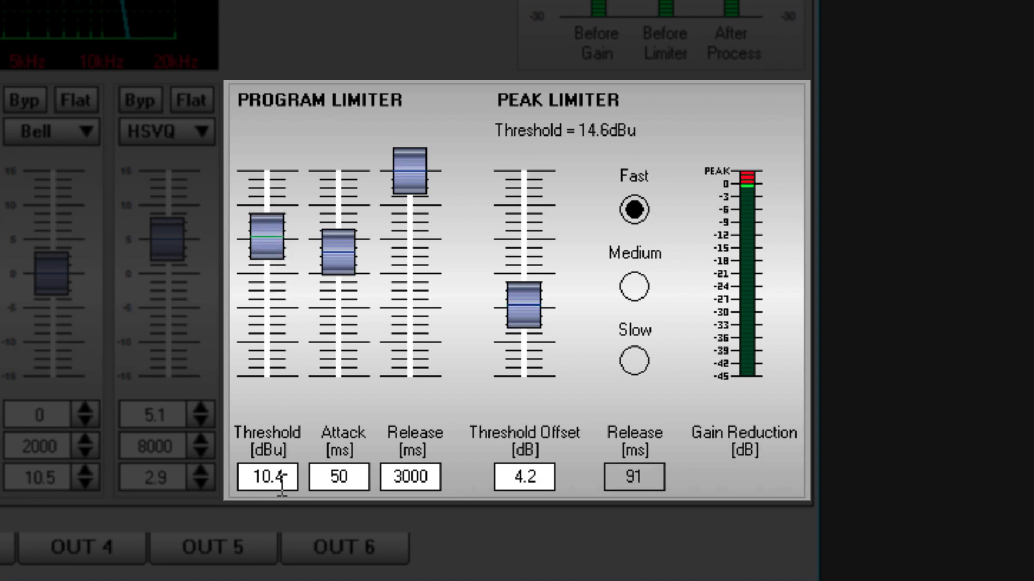
left_click_drag(286, 478, 243, 476)
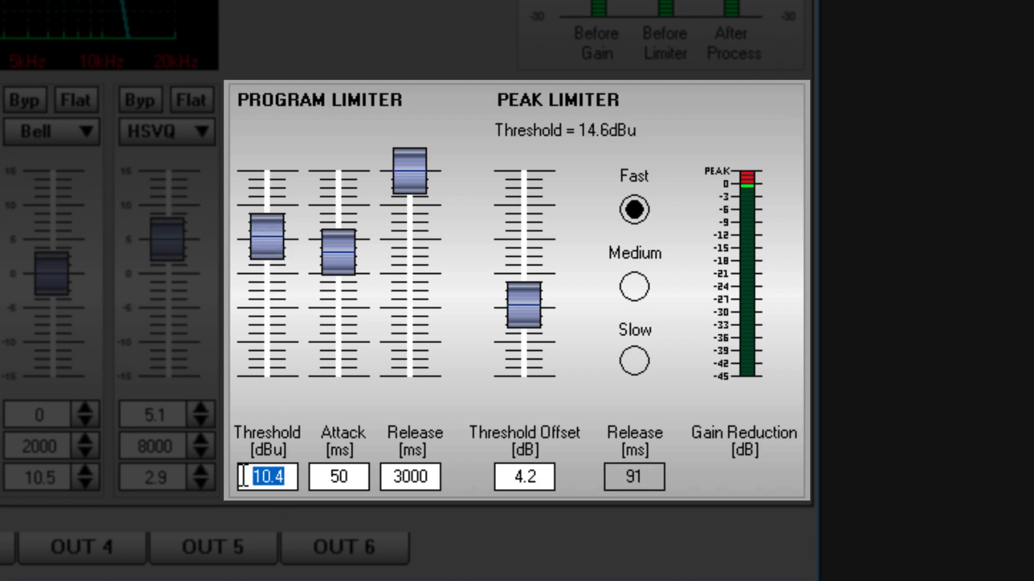
type("6")
key("Return")
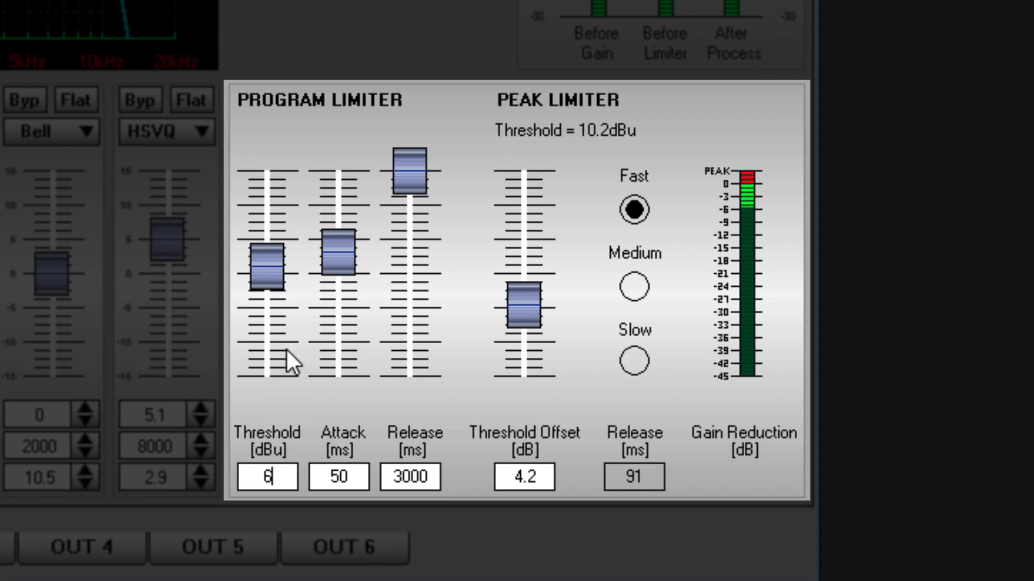
left_click_drag(269, 284, 265, 256)
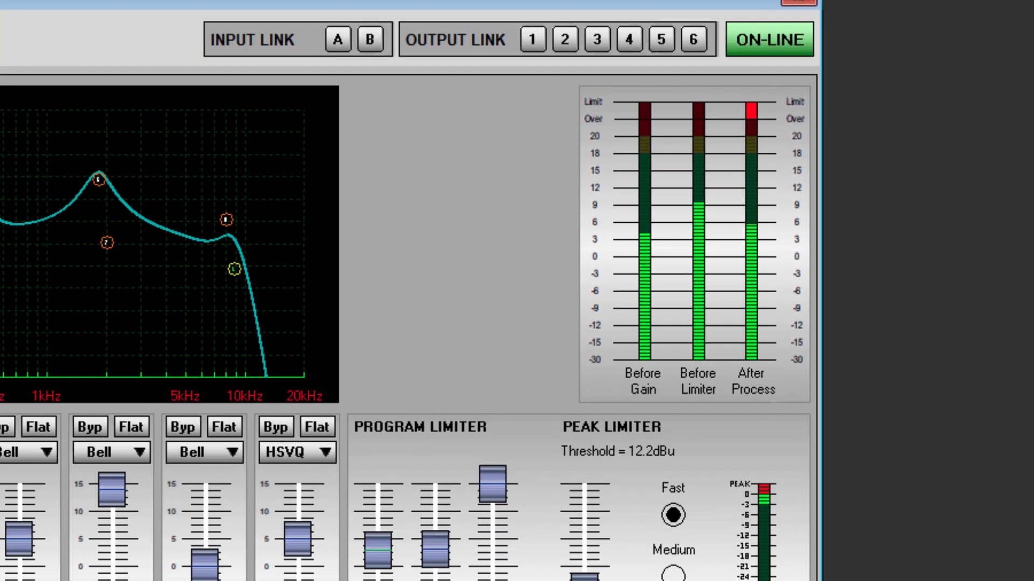
View the signal flow diagram on the Routing & Delay page and return to the OUT 1 settings.
left_click(55, 558)
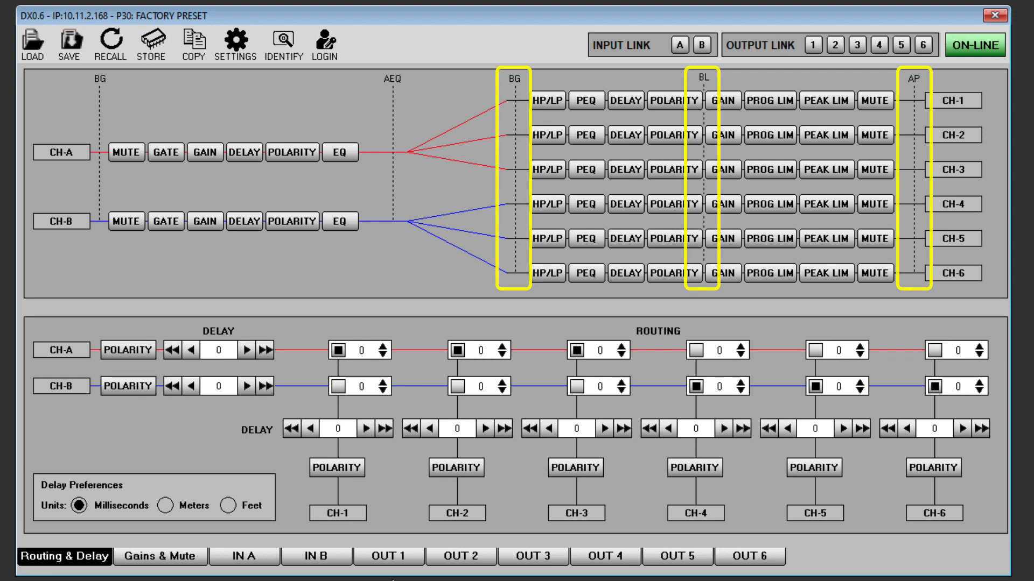
left_click(390, 560)
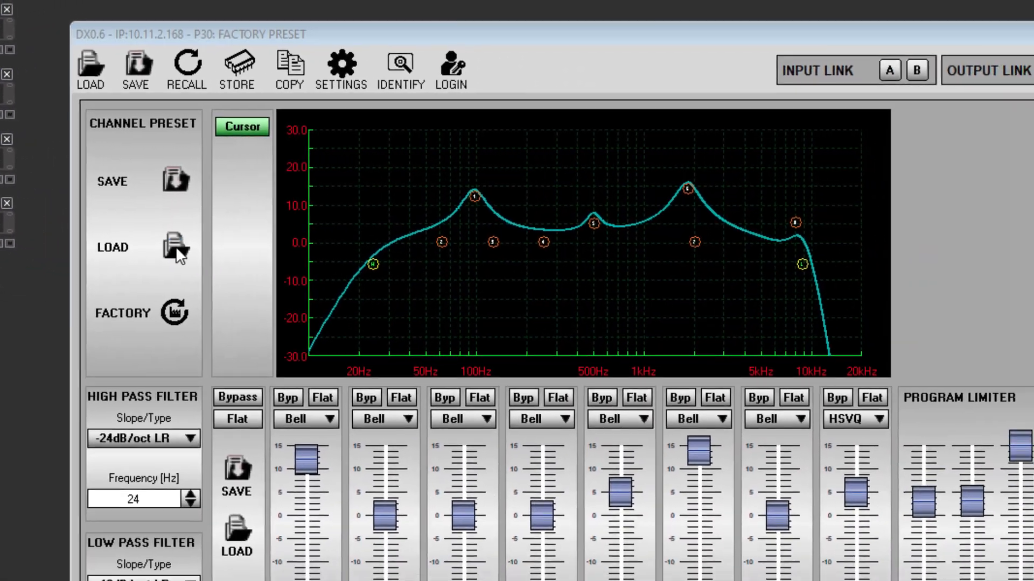
Browse the CDD output channel presets and load SX115 Large FR.chn from the Subwoofers folder into OUT 1.
left_click(515, 295)
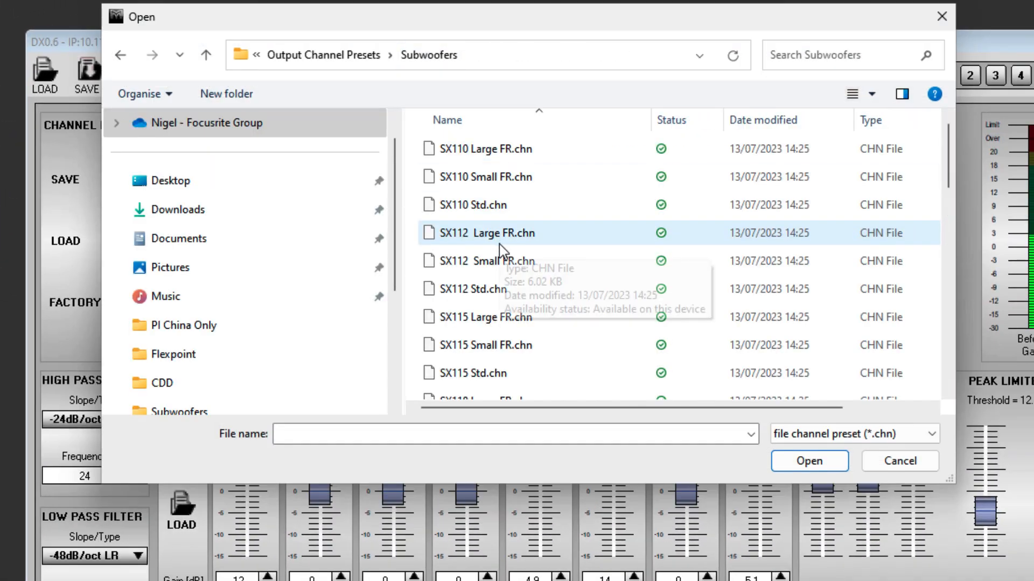
left_click(360, 56)
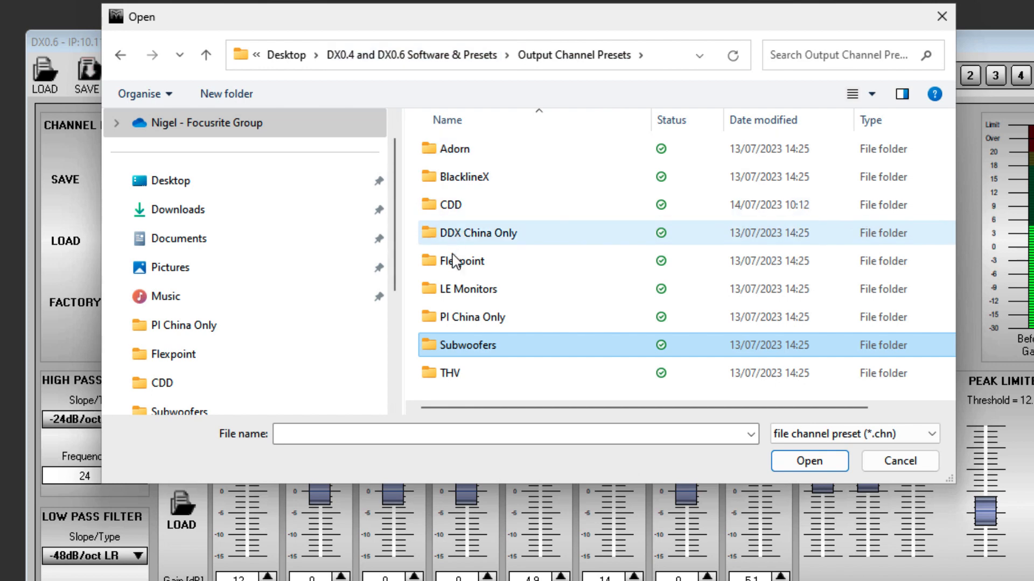
double_click(456, 206)
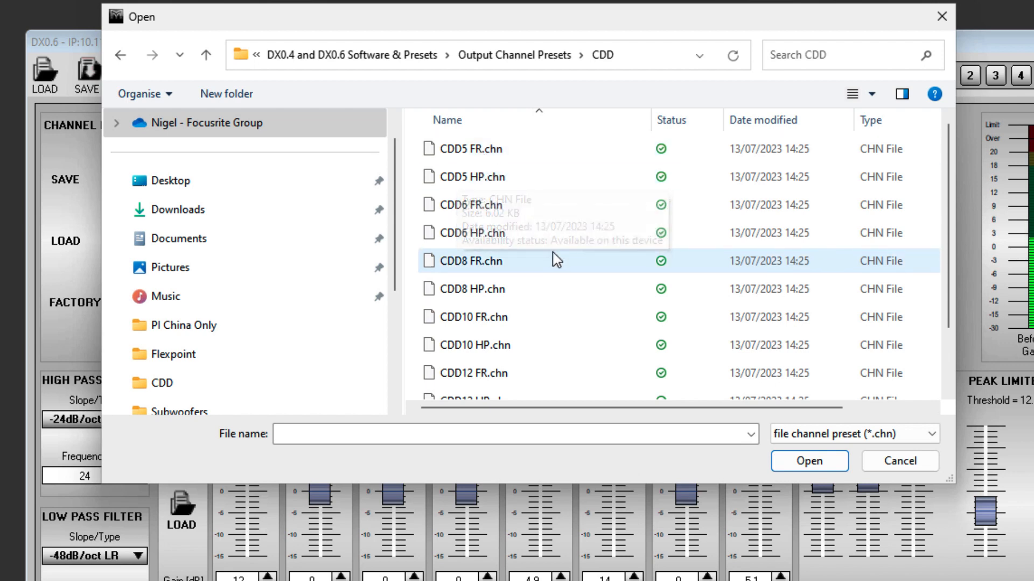
left_click(533, 59)
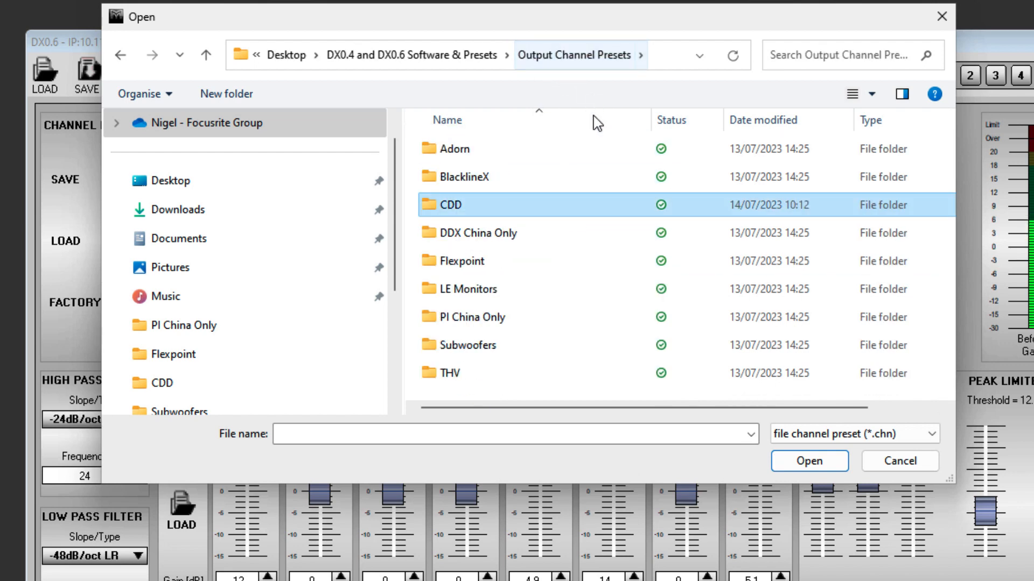
double_click(473, 345)
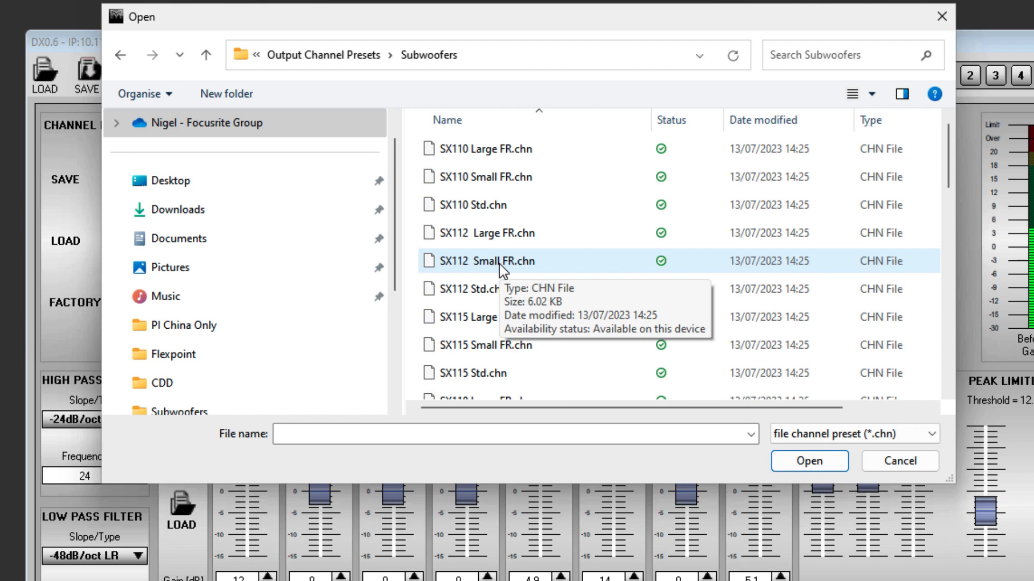
left_click(499, 319)
left_click(798, 461)
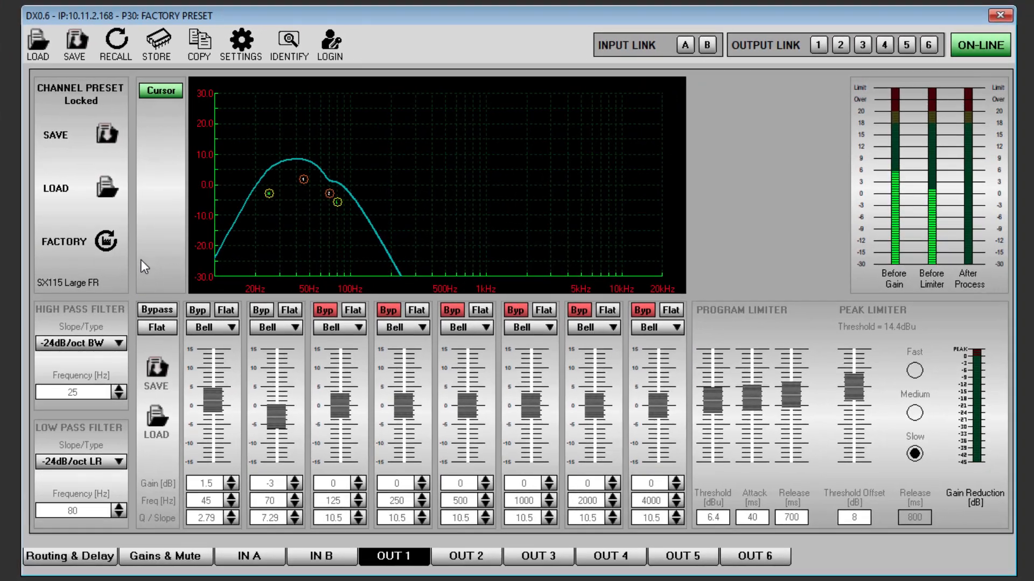
Recall the factory channel preset for OUT 1 and confirm the recall.
left_click(105, 243)
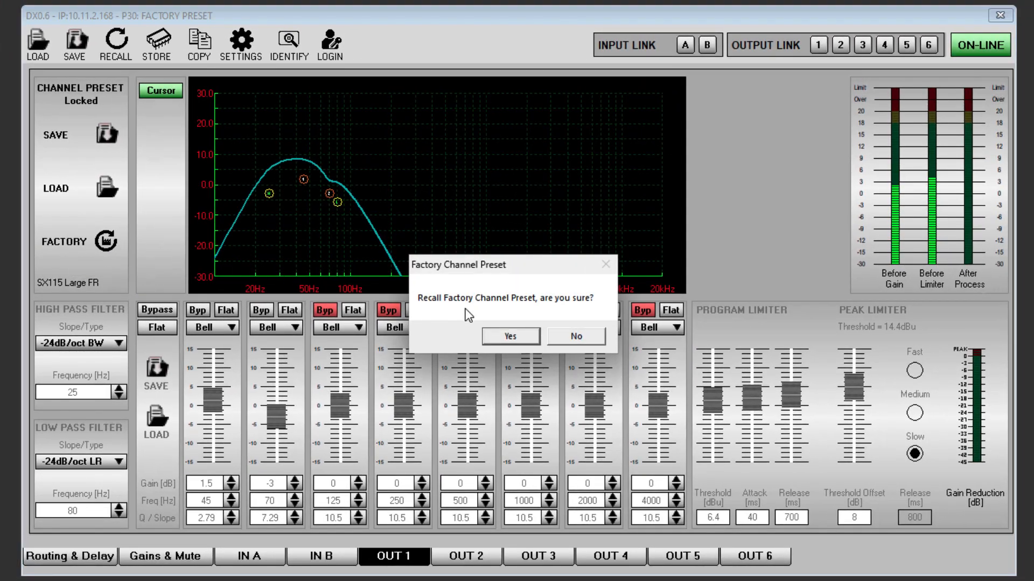
left_click(510, 337)
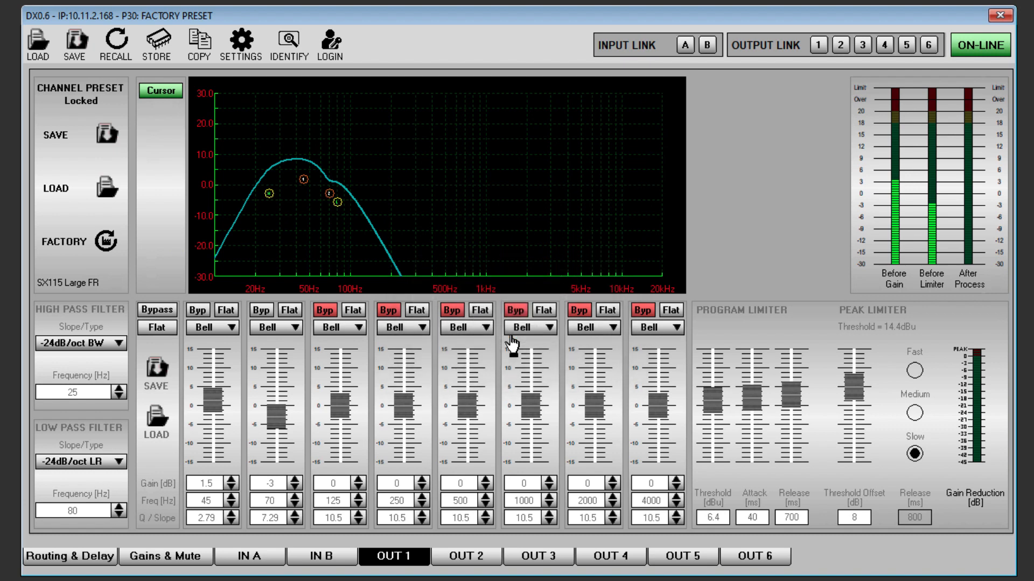